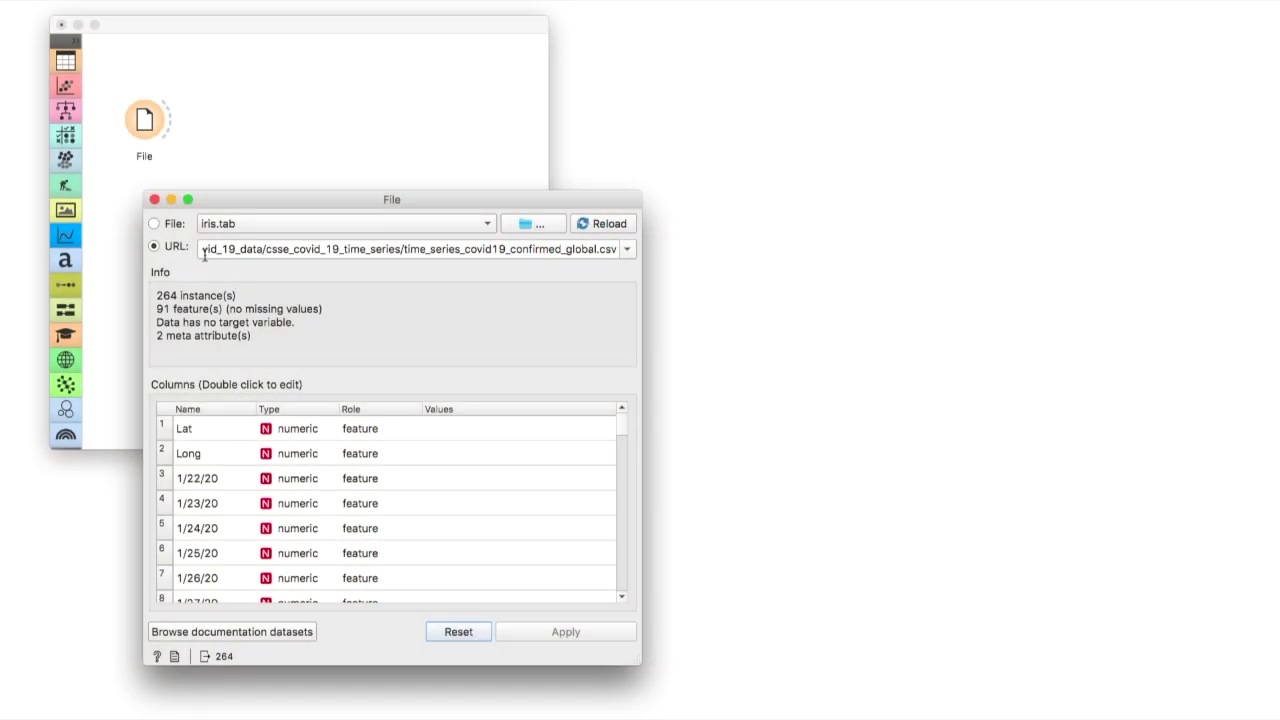
- Link a Data Table to File's output and inspect its 264 rows of Lat, Long and daily counts
{"action": "left_click", "coordinate": [154, 199]}
{"action": "left_click_drag", "start_coordinate": [168, 121], "coordinate": [245, 119]}
{"action": "type", "text": "data"}
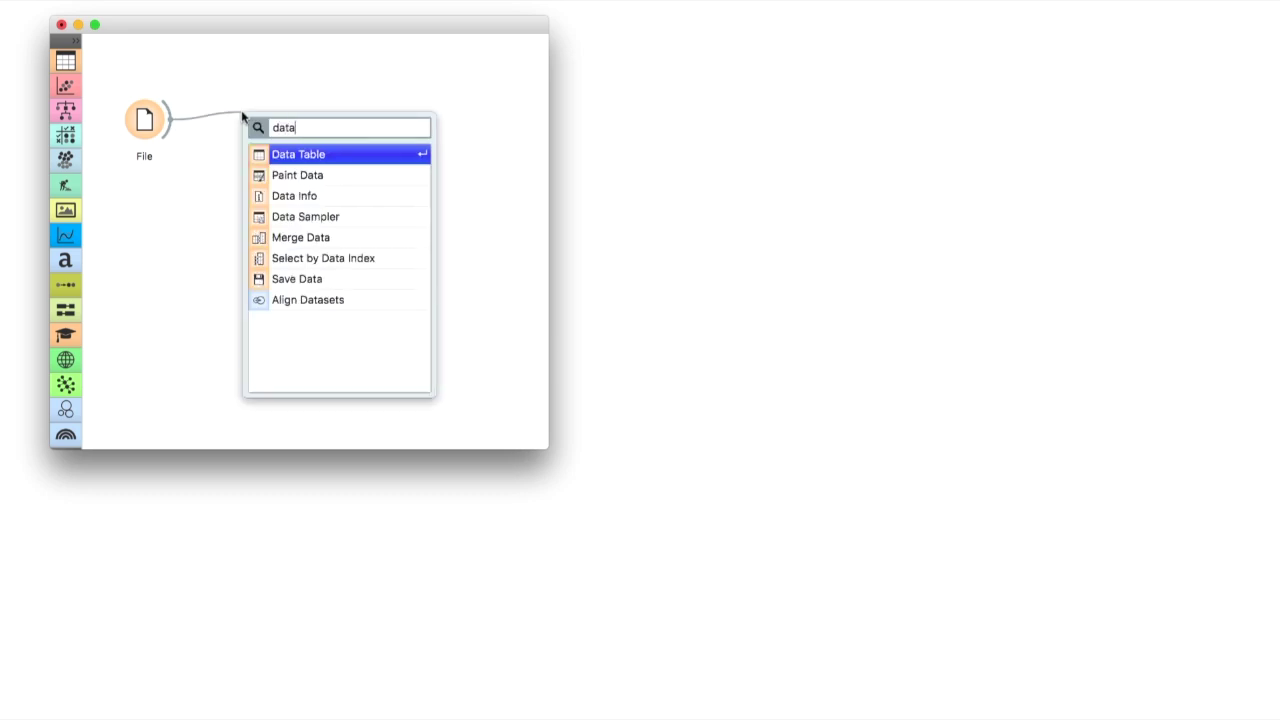
{"action": "key", "text": "Return"}
{"action": "double_click", "coordinate": [266, 116]}
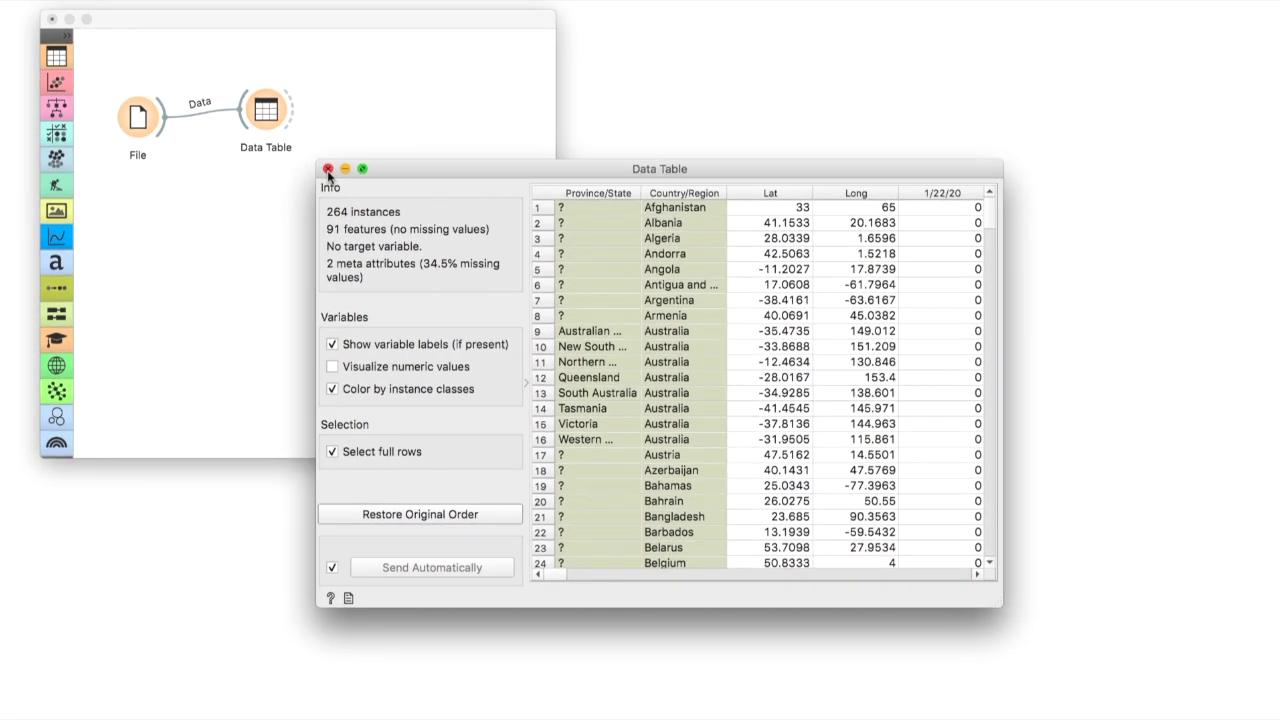
{"action": "left_click", "coordinate": [229, 110]}
- Add a Geo Map fed by File and size its points by 1/22/20 confirmed counts
{"action": "left_click_drag", "start_coordinate": [158, 140], "coordinate": [240, 214]}
{"action": "type", "text": "geo"}
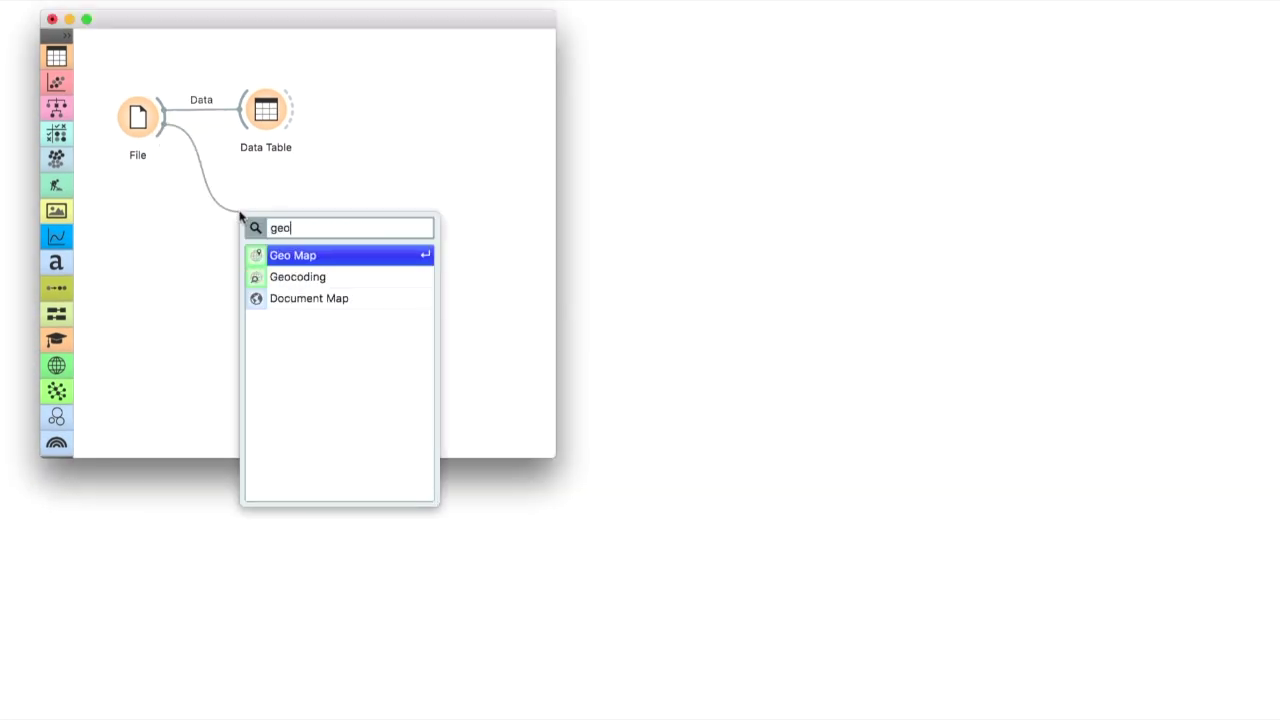
{"action": "key", "text": "Return"}
{"action": "double_click", "coordinate": [266, 210]}
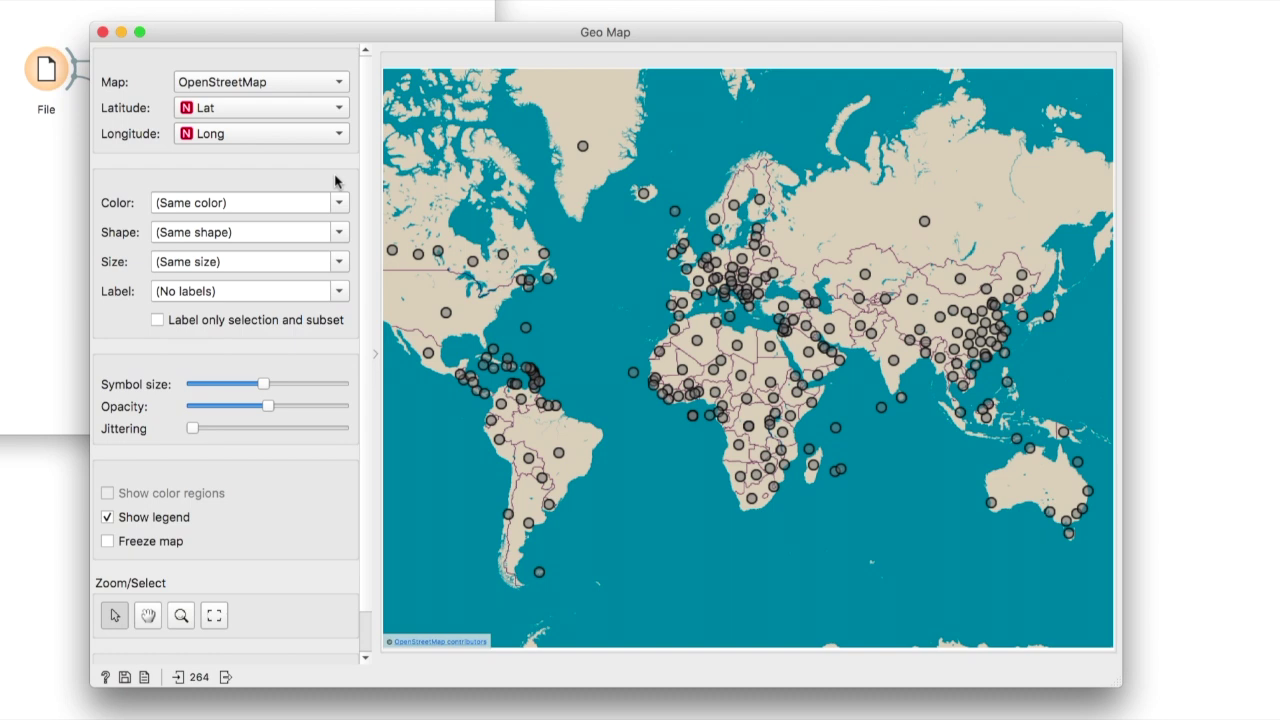
{"action": "left_click", "coordinate": [338, 261]}
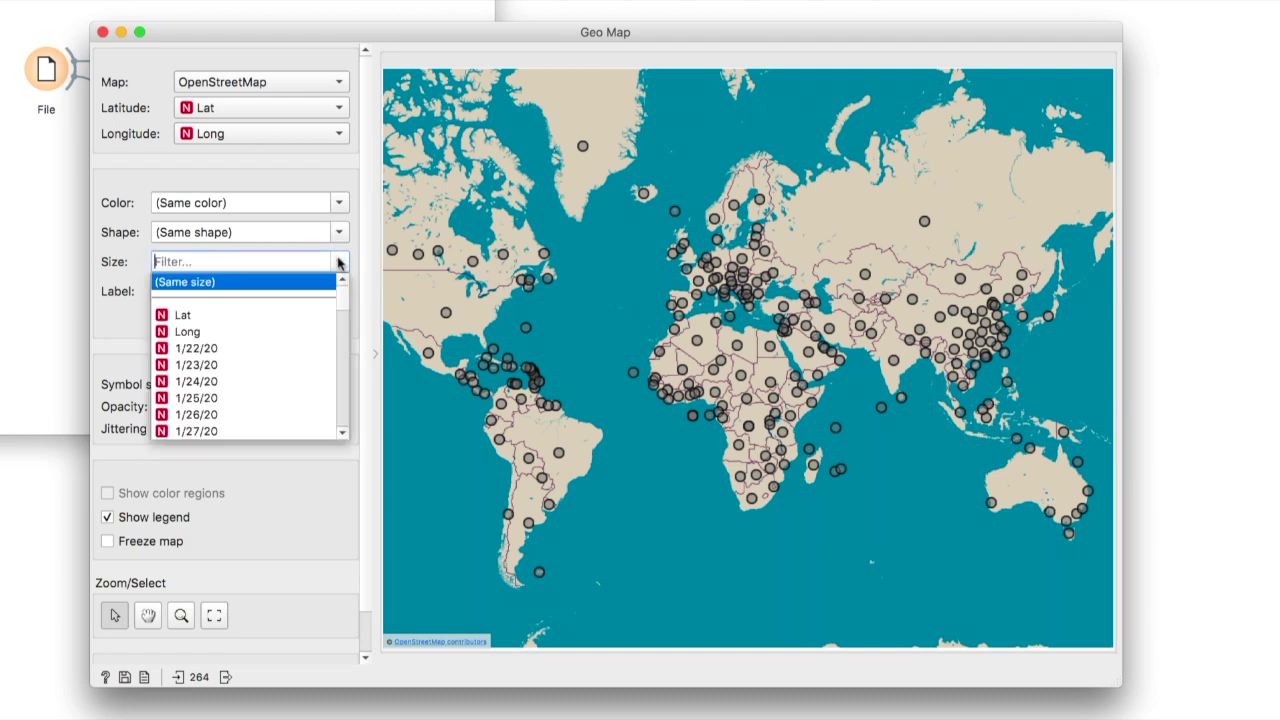
{"action": "left_click", "coordinate": [217, 348]}
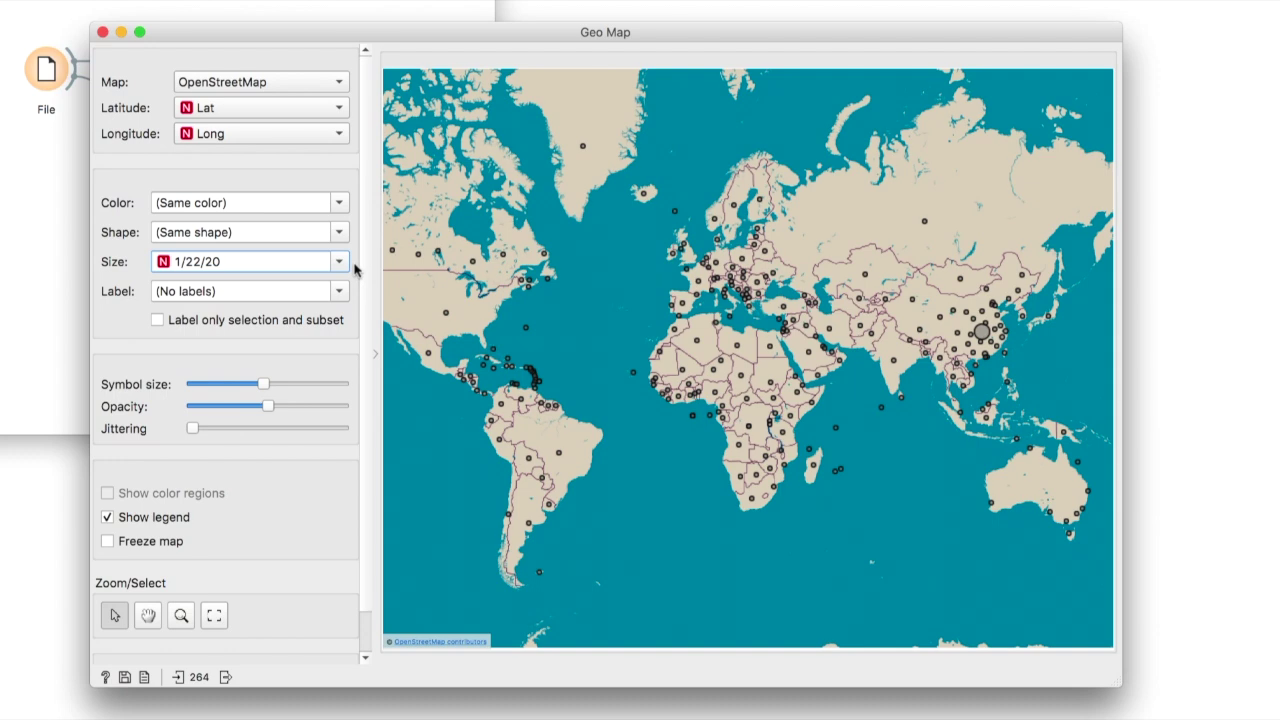
- Advance the point Size date by date through March to 4/19/20, then close the Geo Map
{"action": "key", "text": "Down"}
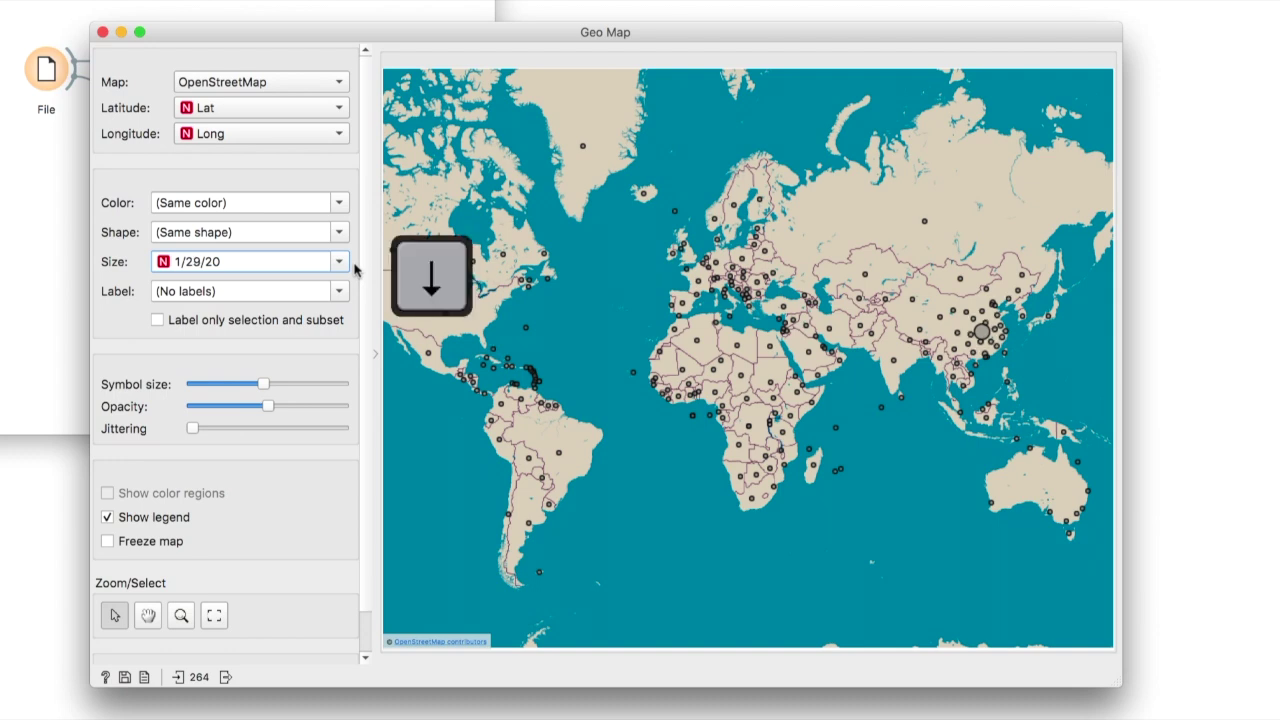
{"action": "key", "text": "Down"}
{"action": "key", "text": "Down"}
{"action": "key", "text": "Down"}
{"action": "key", "text": "Down"}
{"action": "key", "text": "Down"}
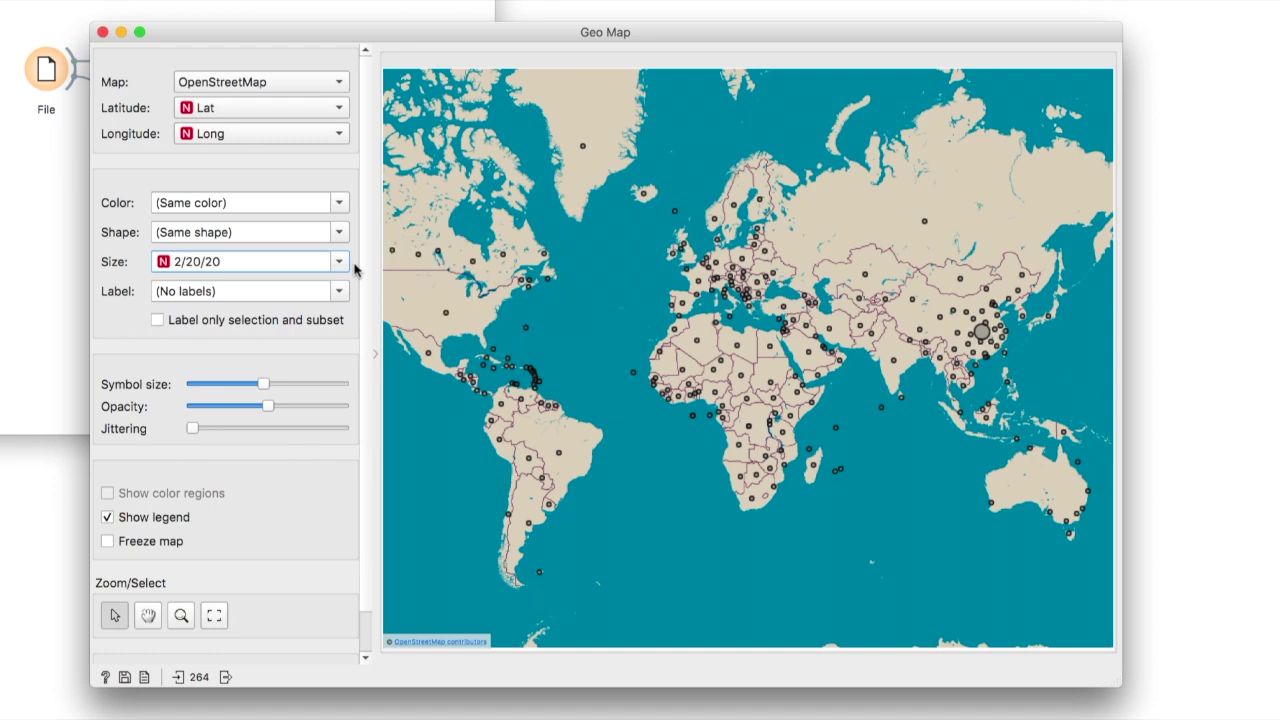
{"action": "key", "text": "Down"}
{"action": "key", "text": "Down"}
{"action": "key", "text": "Down"}
{"action": "key", "text": "Down"}
{"action": "key", "text": "Down"}
{"action": "key", "text": "Down"}
{"action": "key", "text": "Down"}
{"action": "key", "text": "Down"}
{"action": "key", "text": "Down"}
{"action": "key", "text": "Down"}
{"action": "key", "text": "Down"}
{"action": "key", "text": "Down"}
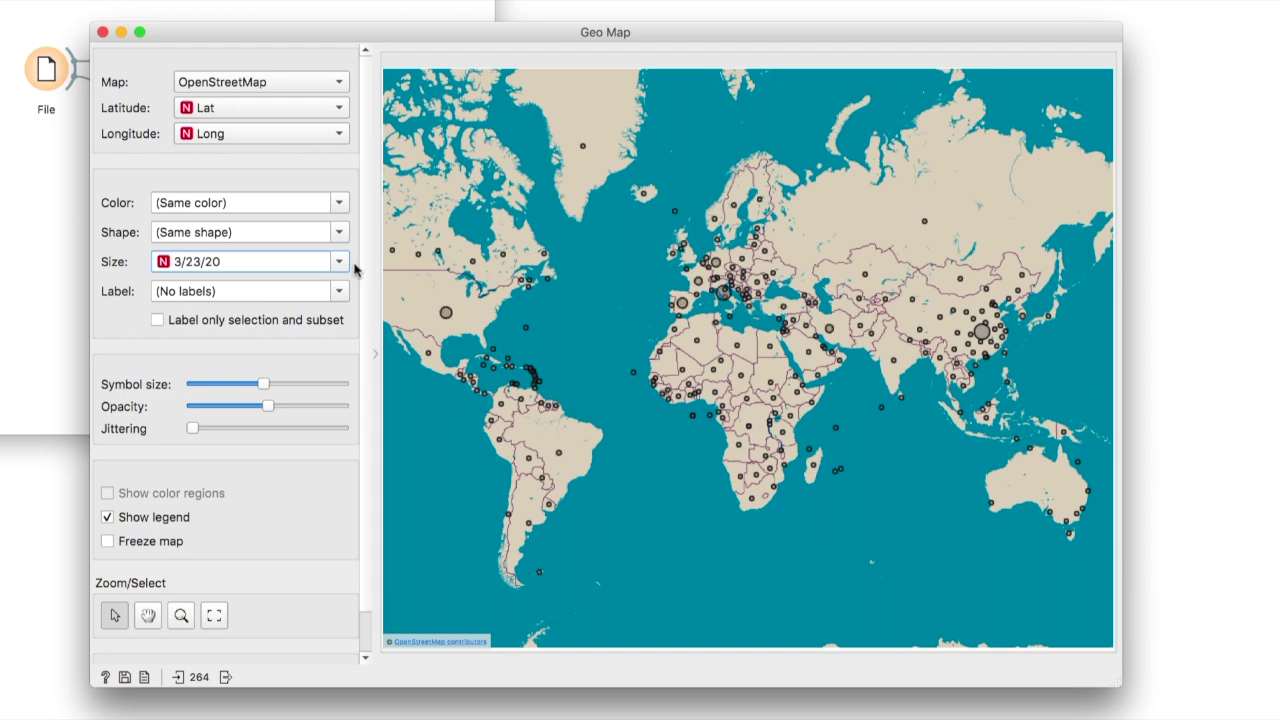
{"action": "key", "text": "Down"}
{"action": "key", "text": "Down"}
{"action": "key", "text": "Down"}
{"action": "key", "text": "Down"}
{"action": "key", "text": "Down"}
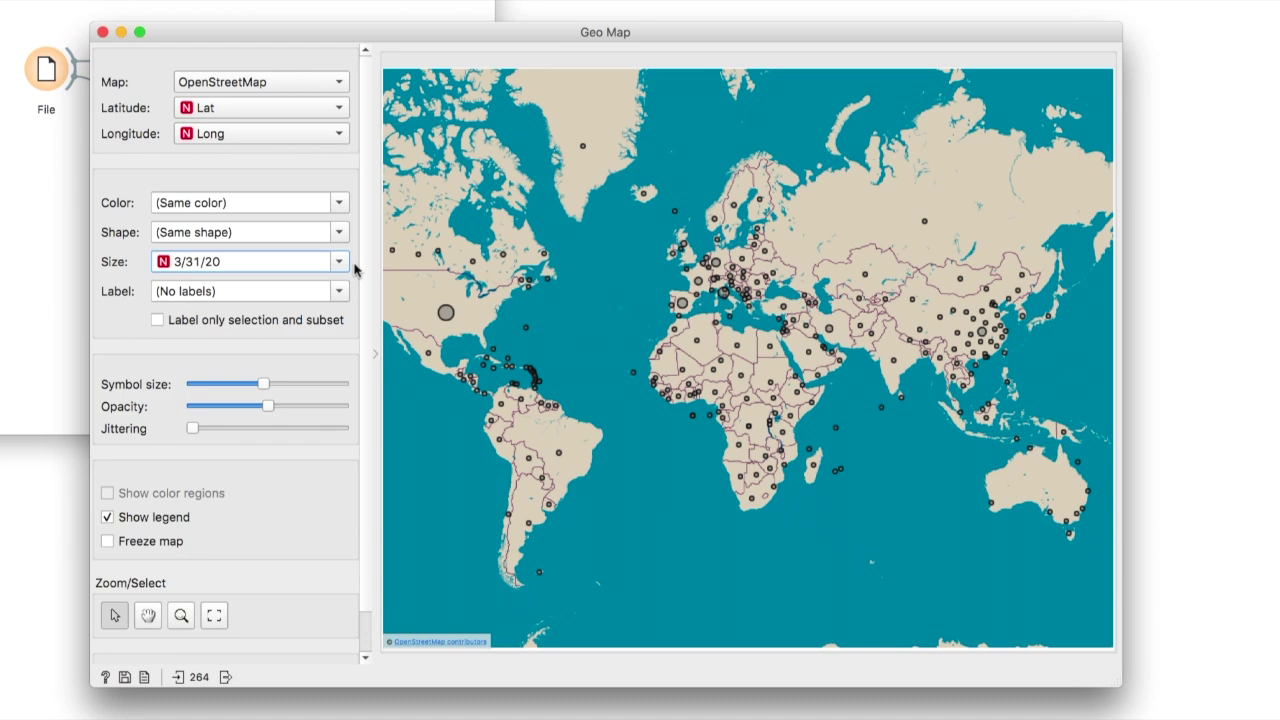
{"action": "key", "text": "Down"}
{"action": "key", "text": "Down"}
{"action": "key", "text": "Down"}
{"action": "key", "text": "Down"}
{"action": "key", "text": "Down"}
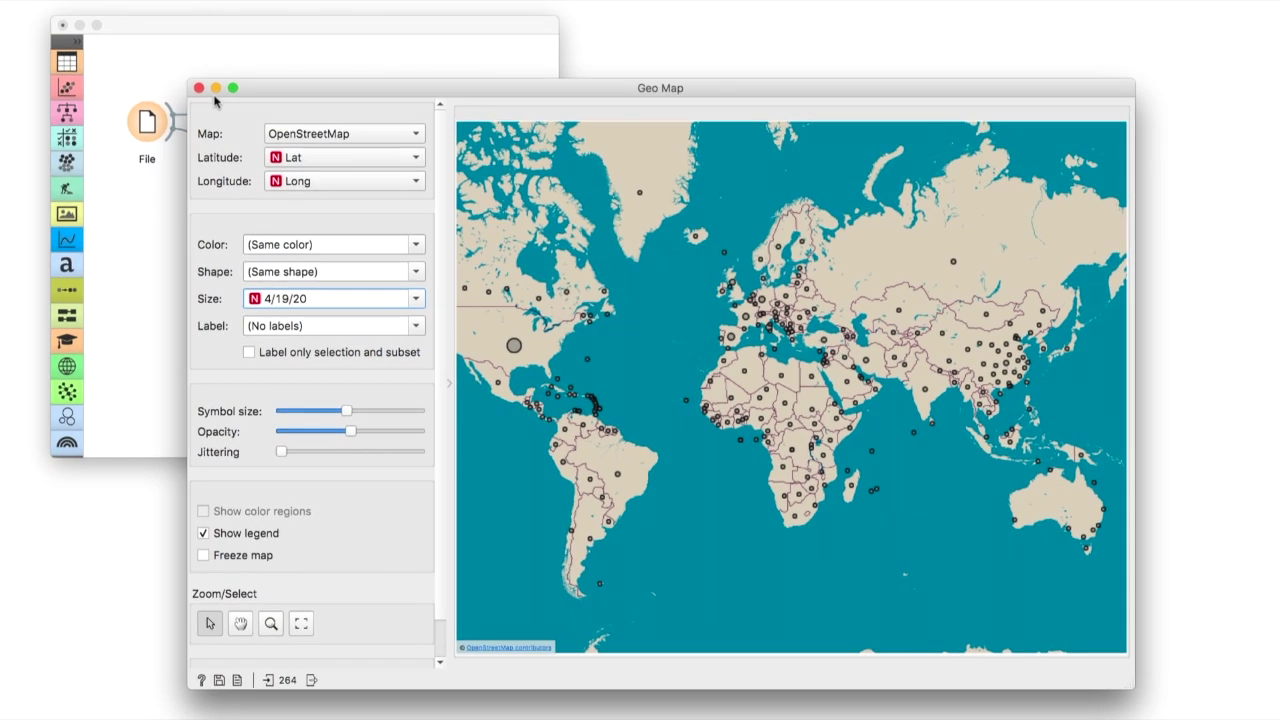
{"action": "left_click", "coordinate": [199, 89]}
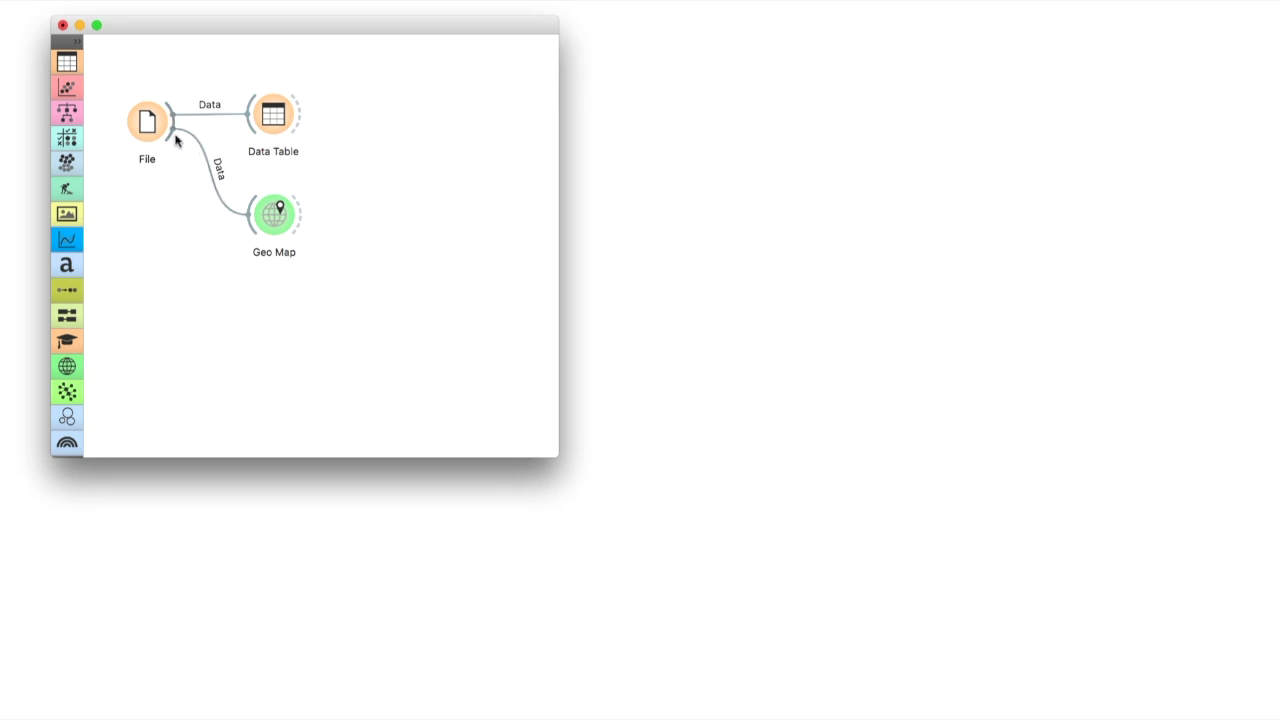
- Add a Choropleth Map linked to File's output and open its world map view
{"action": "left_click_drag", "start_coordinate": [172, 134], "coordinate": [255, 302]}
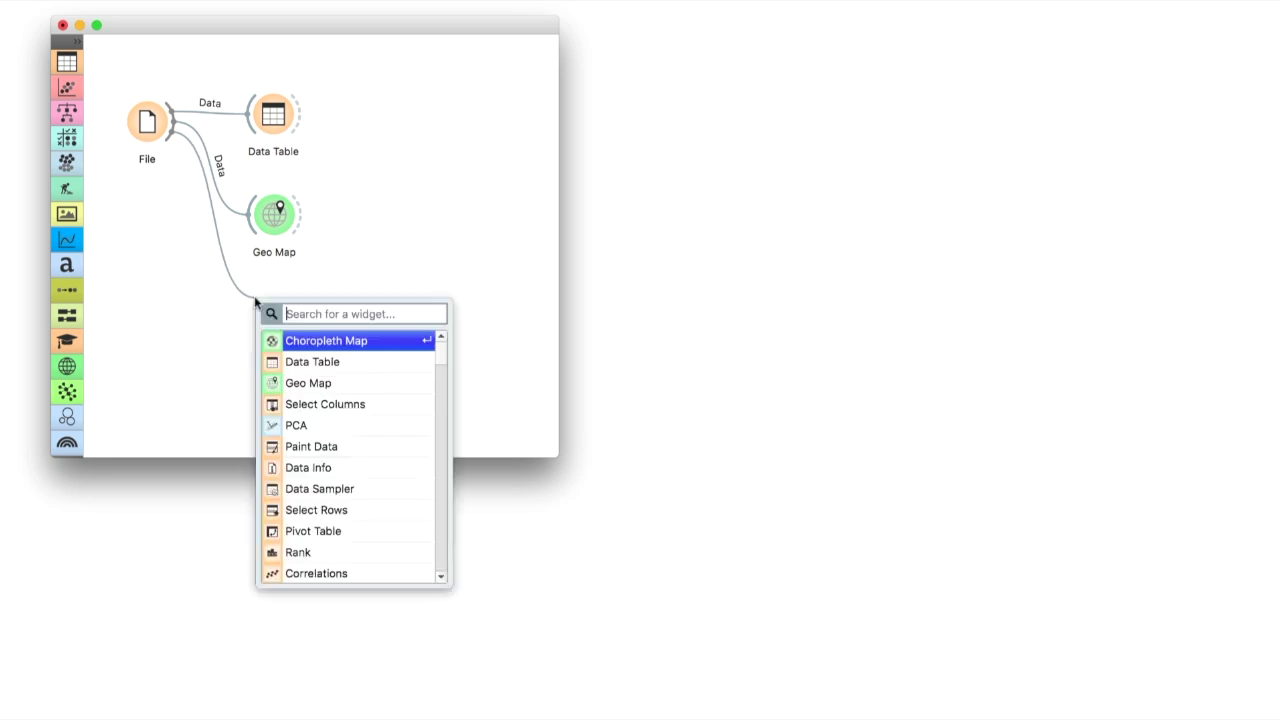
{"action": "left_click", "coordinate": [310, 342]}
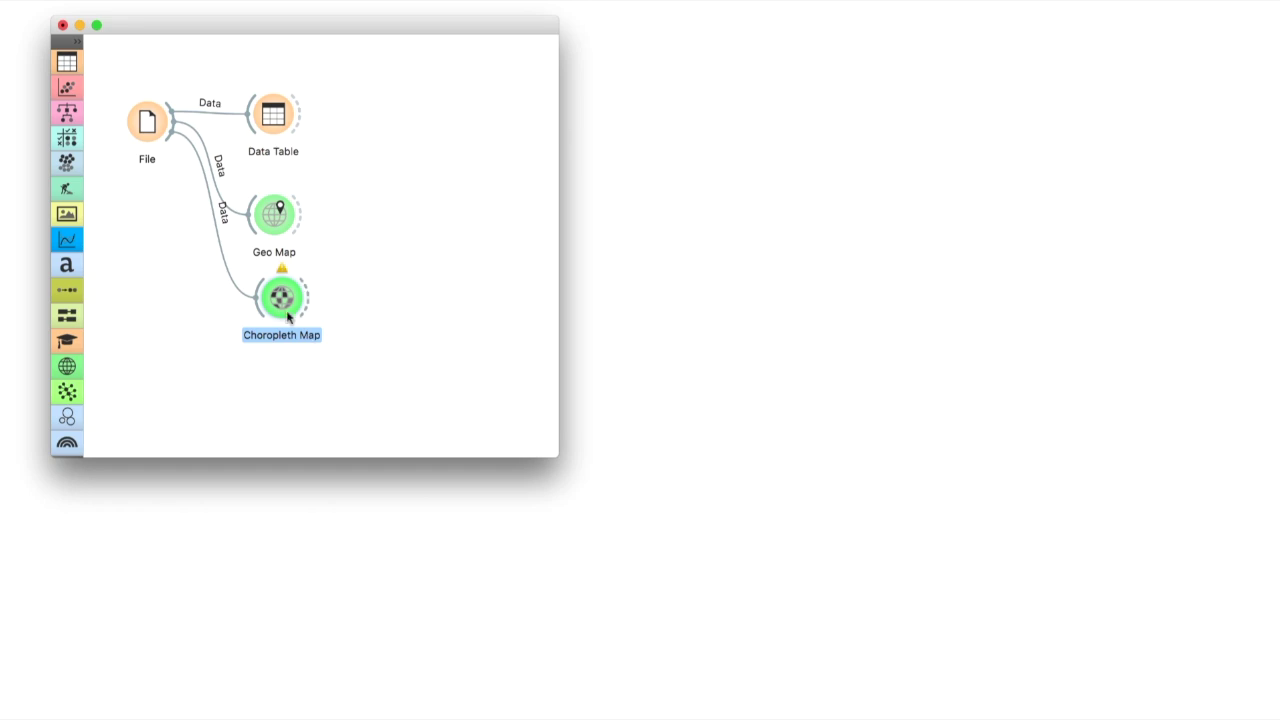
{"action": "double_click", "coordinate": [286, 314]}
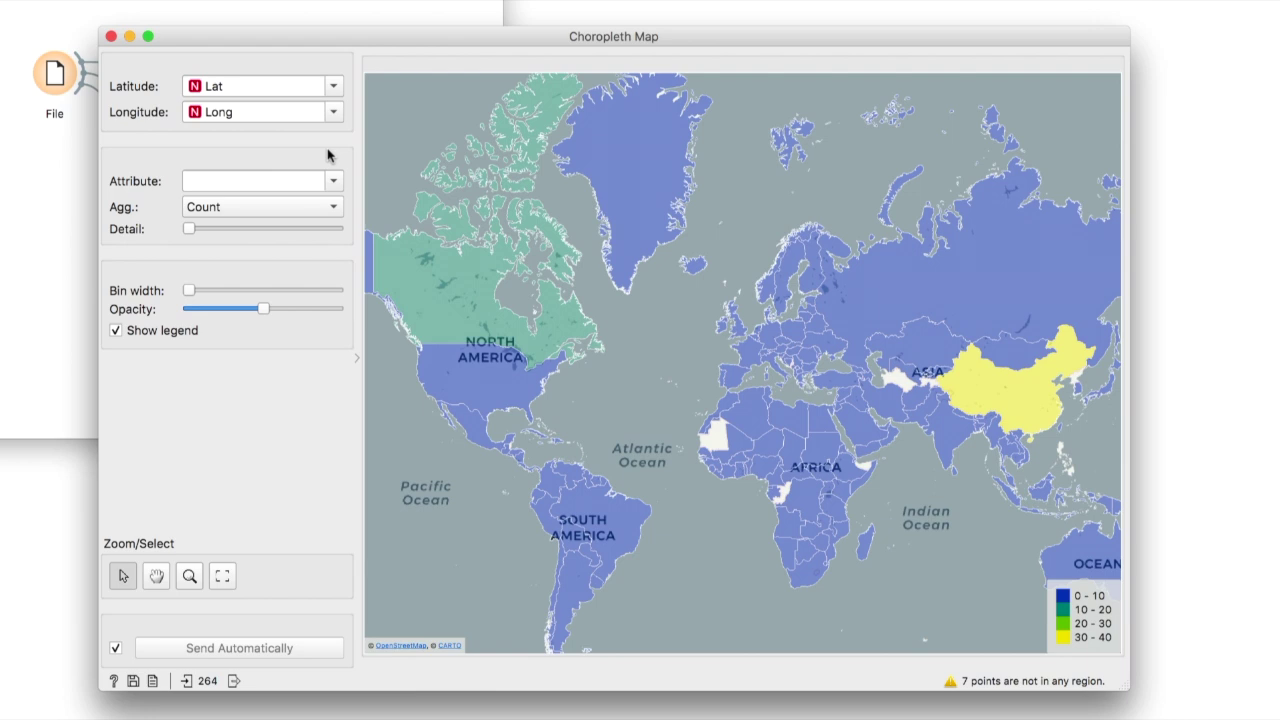
- Set the Choropleth Attribute to 4/19/20 and change Agg. from Count to Sum
{"action": "left_click", "coordinate": [333, 179]}
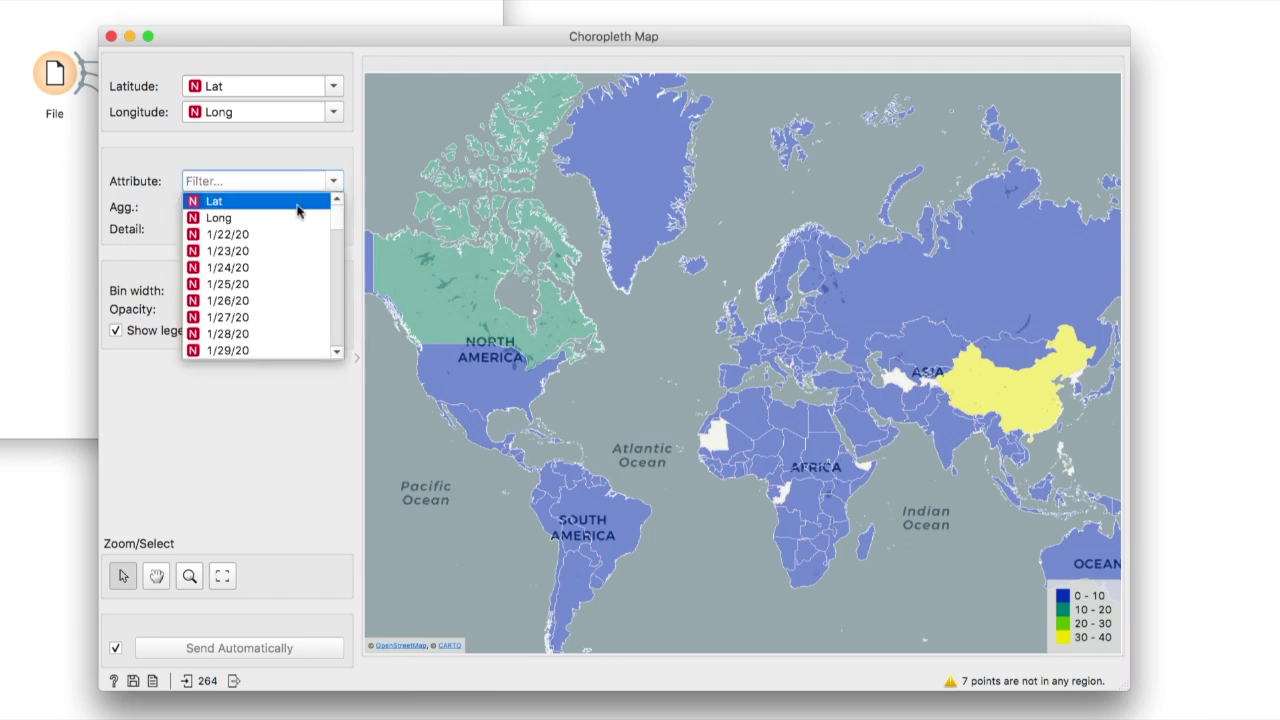
{"action": "left_click_drag", "start_coordinate": [337, 216], "coordinate": [333, 352]}
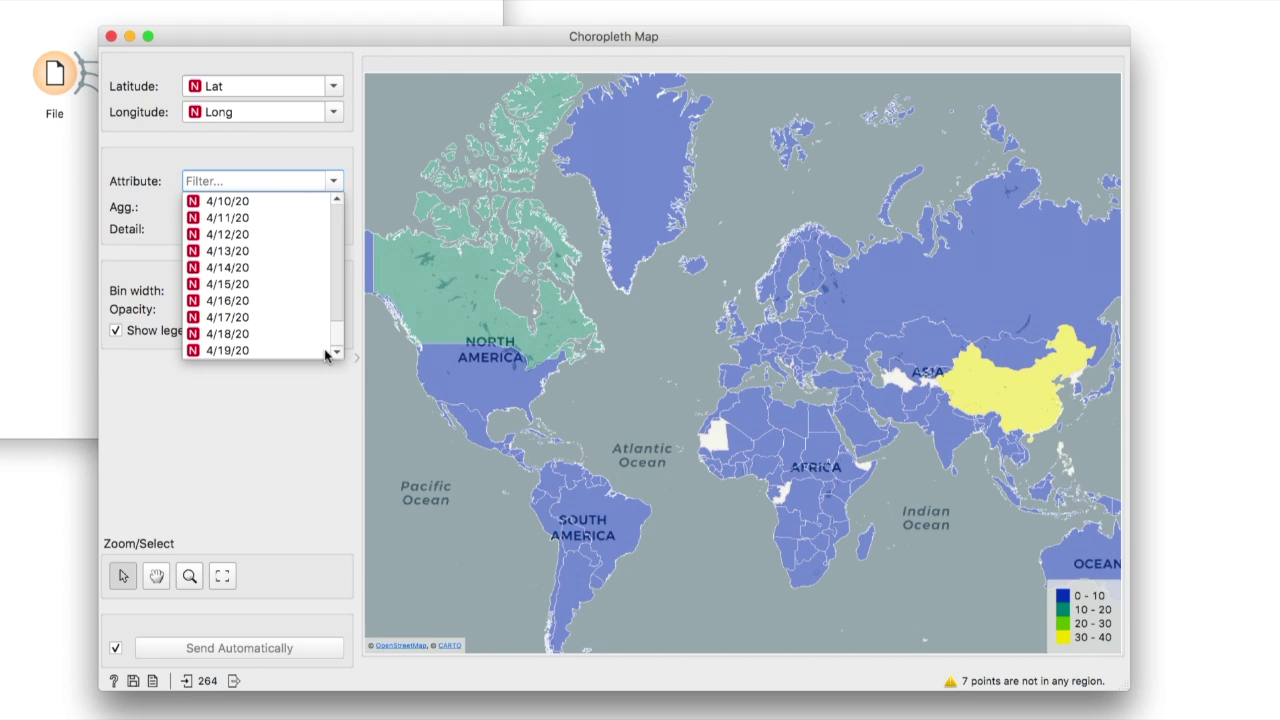
{"action": "left_click", "coordinate": [294, 352]}
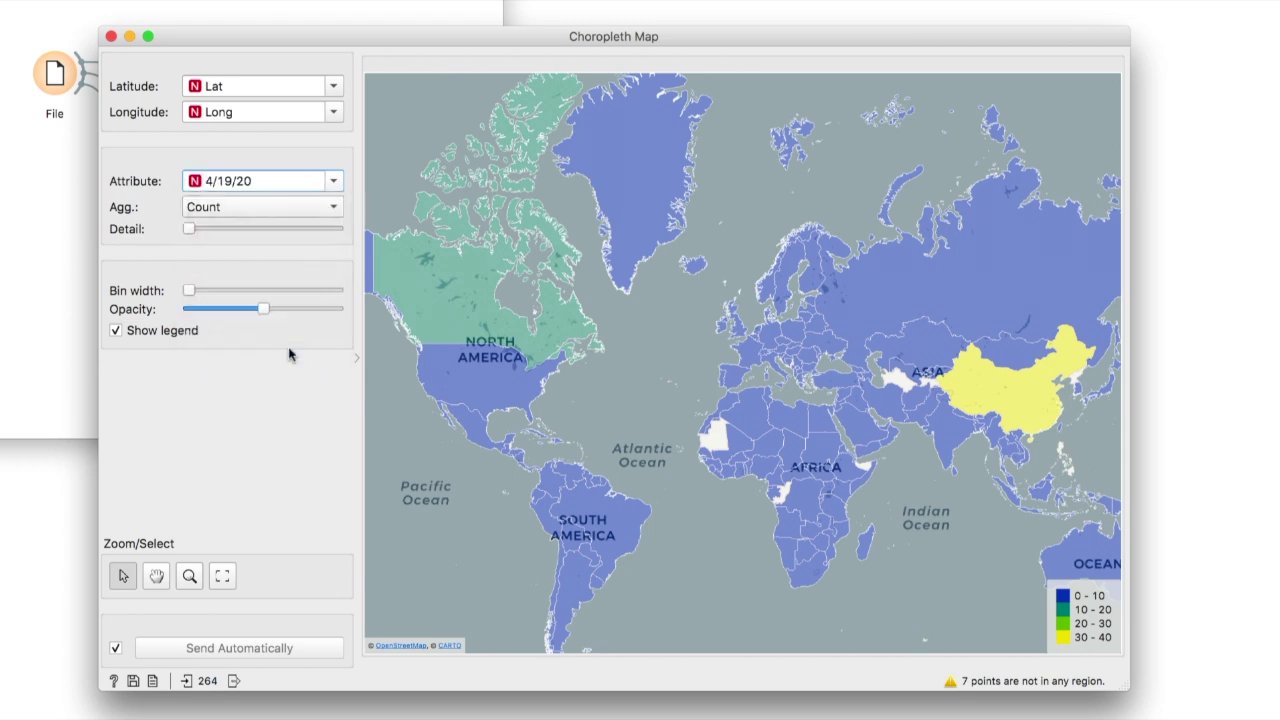
{"action": "left_click", "coordinate": [274, 208]}
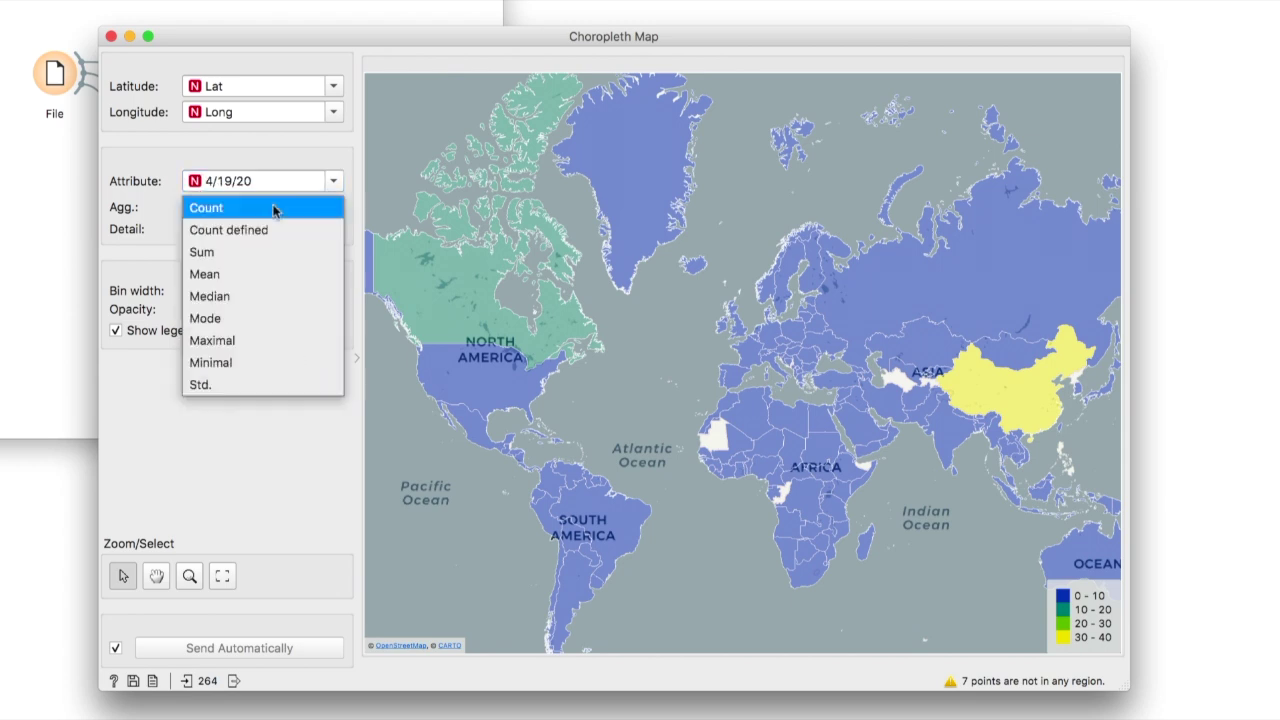
{"action": "left_click", "coordinate": [242, 252]}
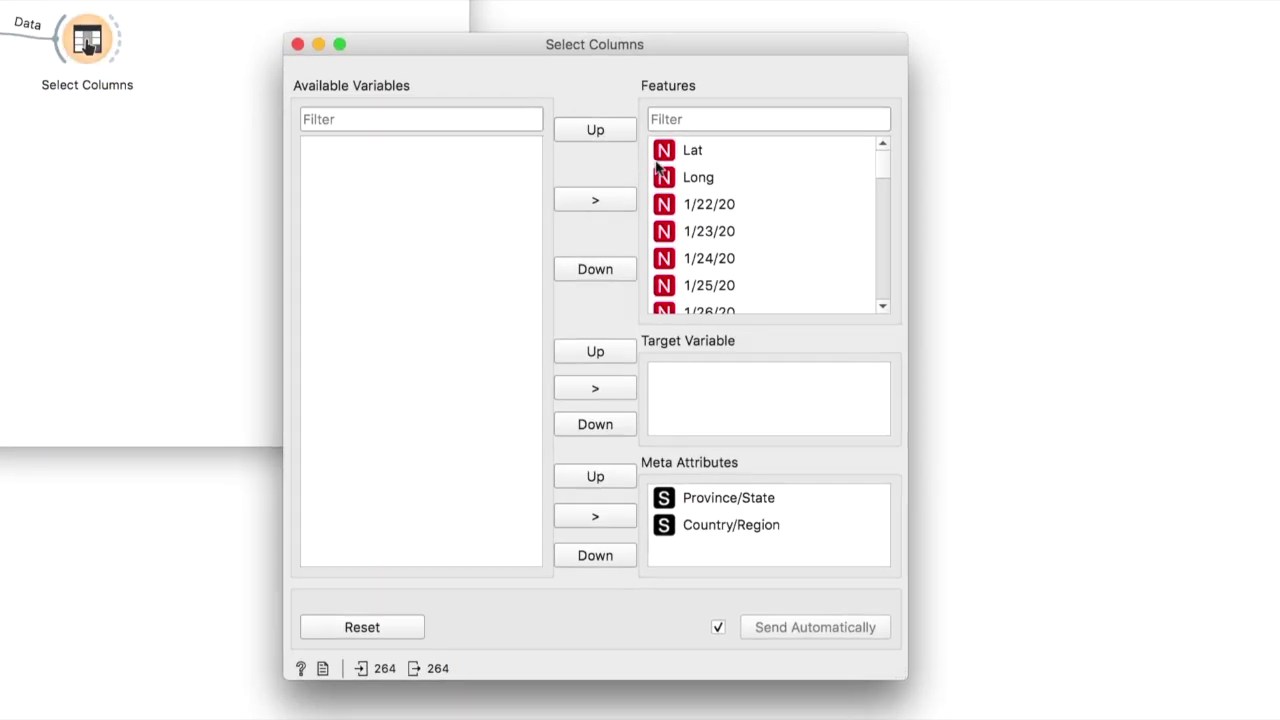
- Move Lat and Long from Features into Meta Attributes in Select Columns
{"action": "left_click_drag", "start_coordinate": [657, 162], "coordinate": [703, 174]}
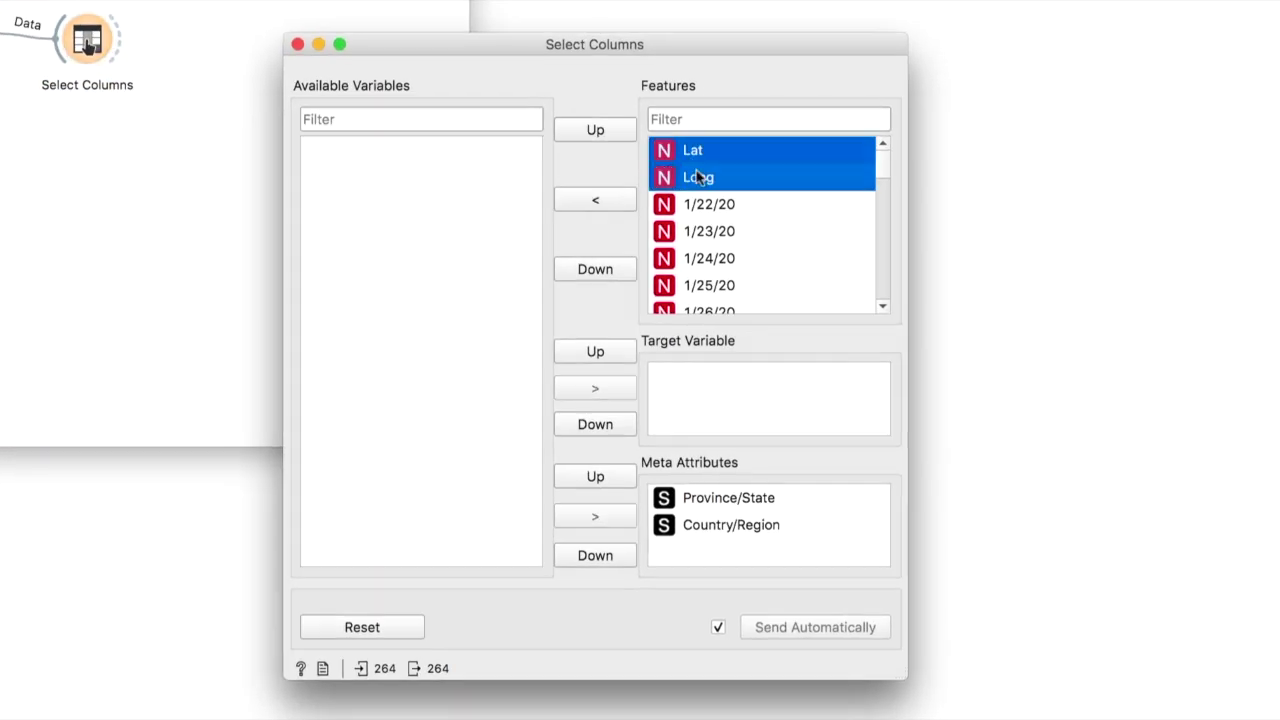
{"action": "left_click_drag", "start_coordinate": [735, 510], "coordinate": [737, 542]}
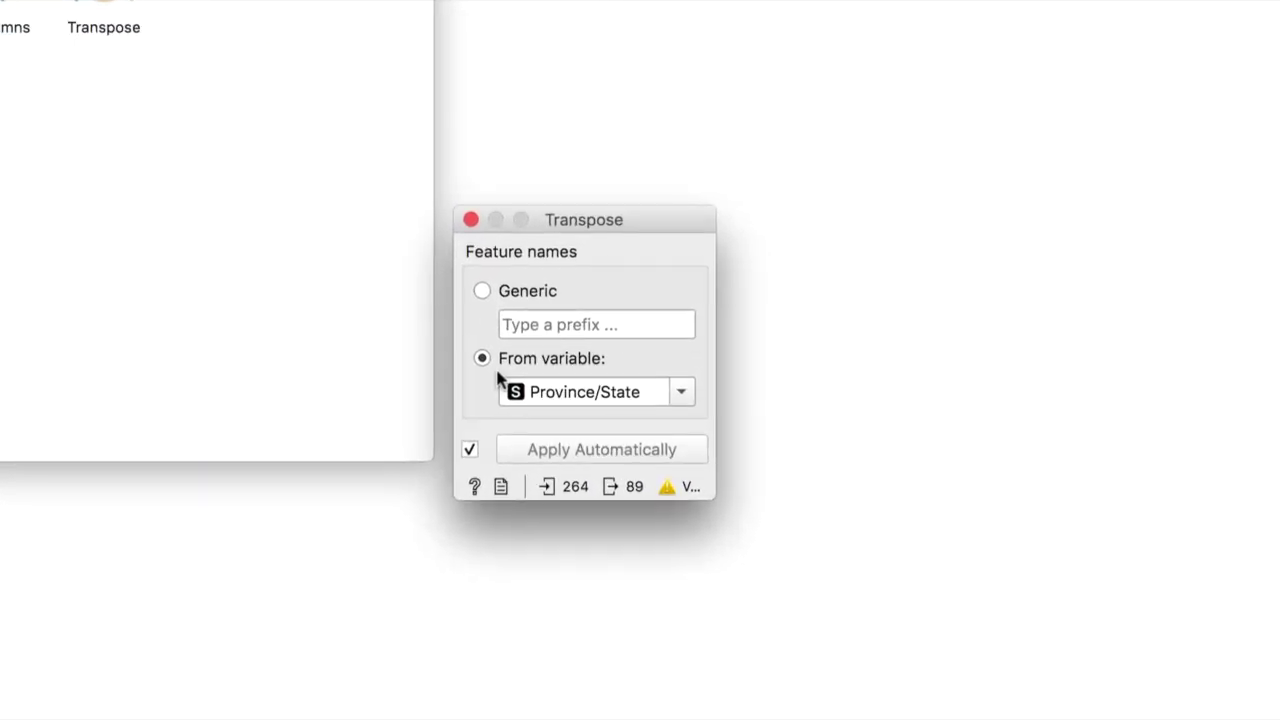
- Name transposed features by Country/Region and inspect the resulting date-by-country Data Table
{"action": "left_click", "coordinate": [682, 397]}
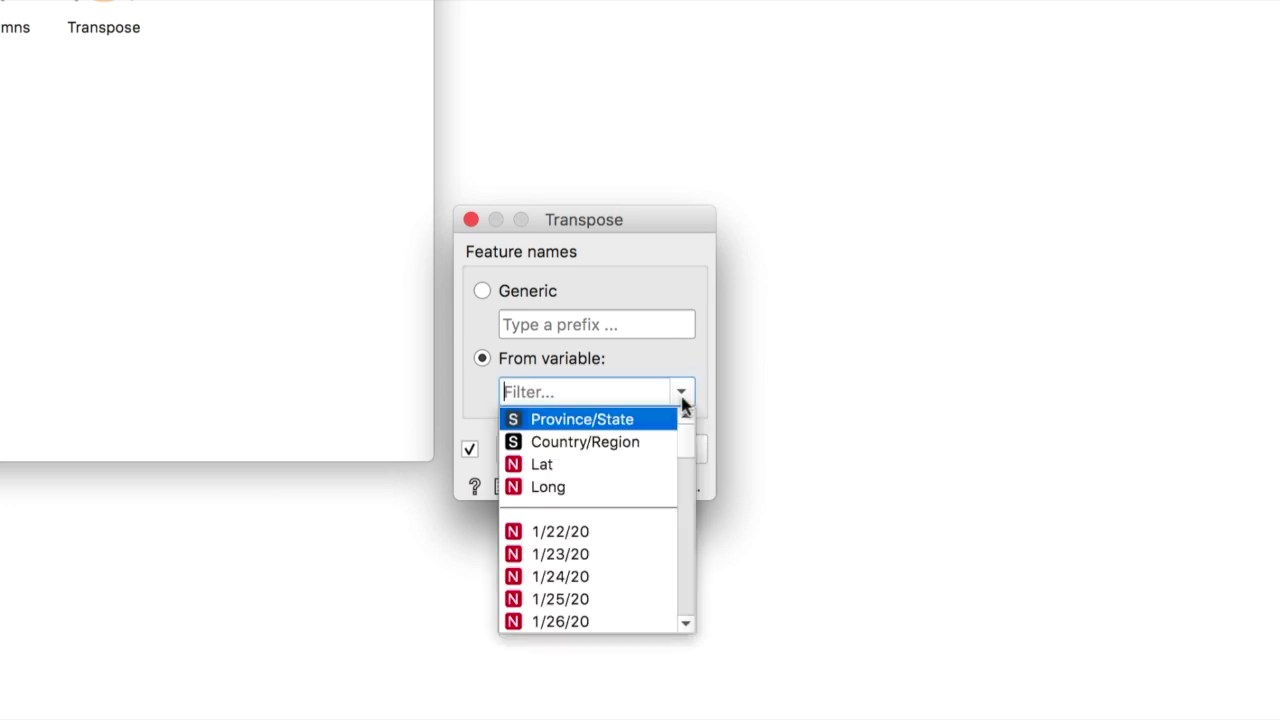
{"action": "left_click", "coordinate": [592, 444]}
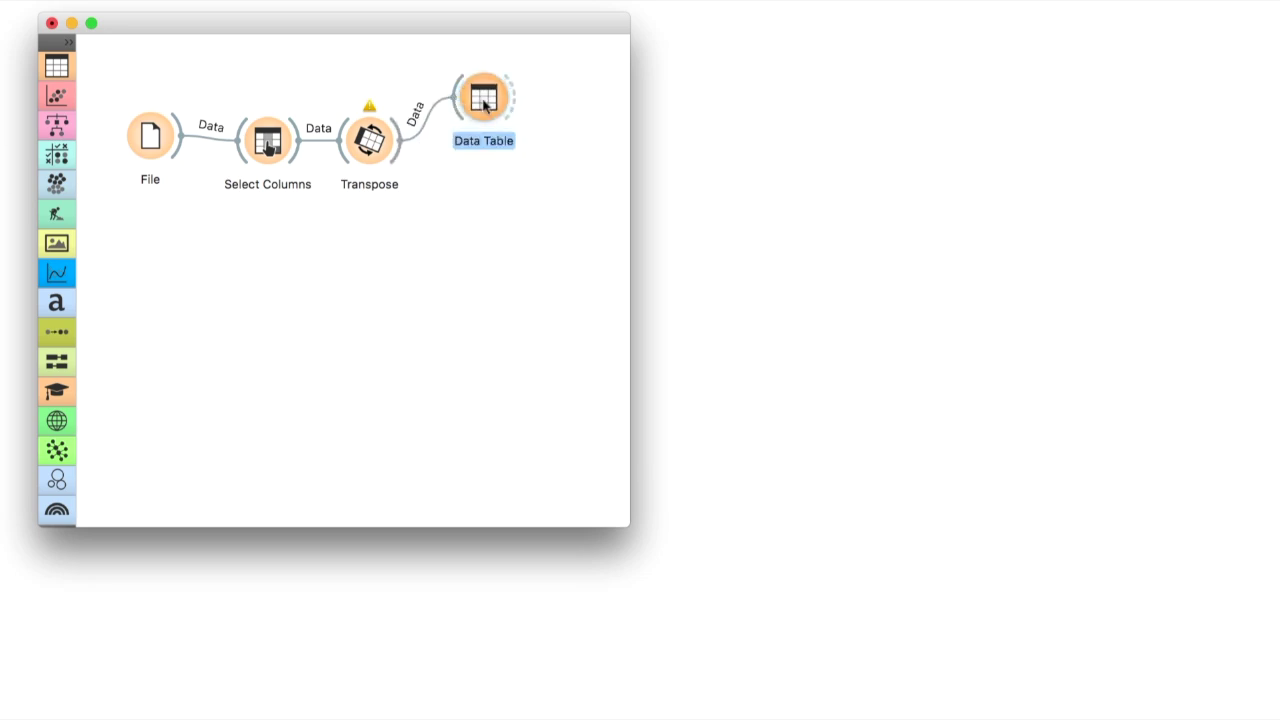
{"action": "double_click", "coordinate": [483, 98]}
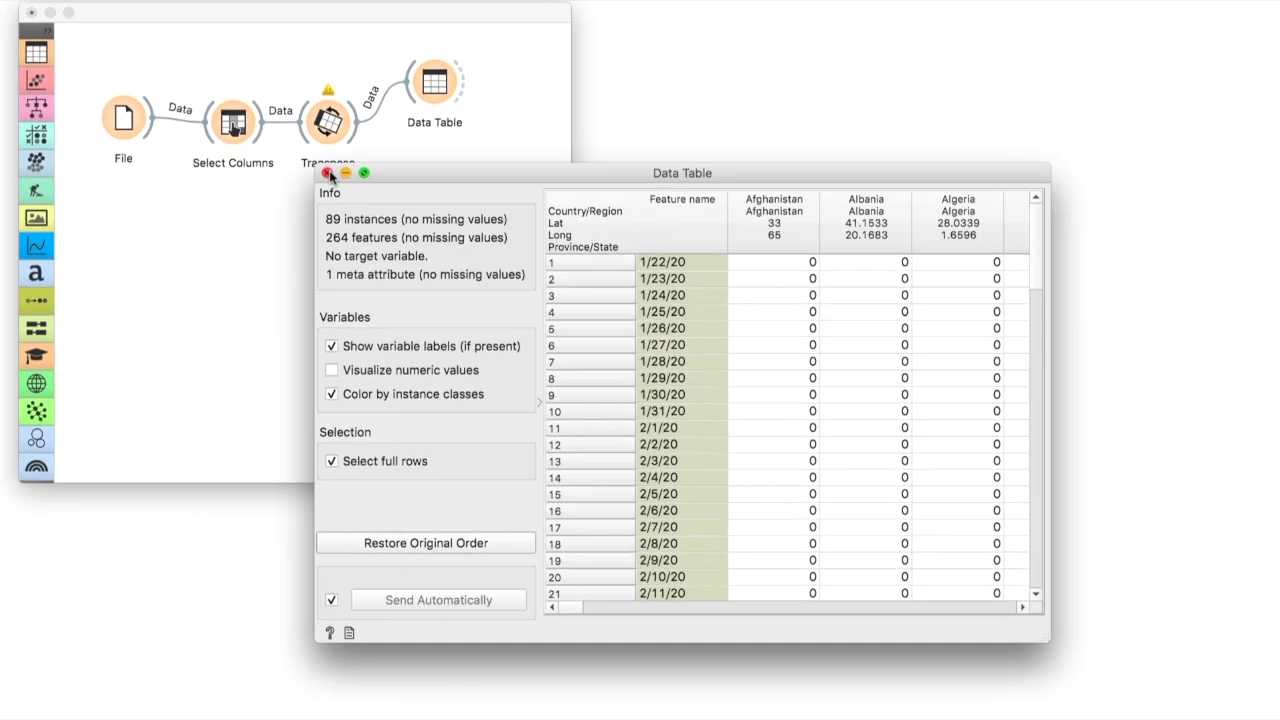
{"action": "left_click", "coordinate": [183, 88]}
- Add an Edit Domain widget connected to Transpose's output
{"action": "left_click_drag", "start_coordinate": [580, 154], "coordinate": [812, 151]}
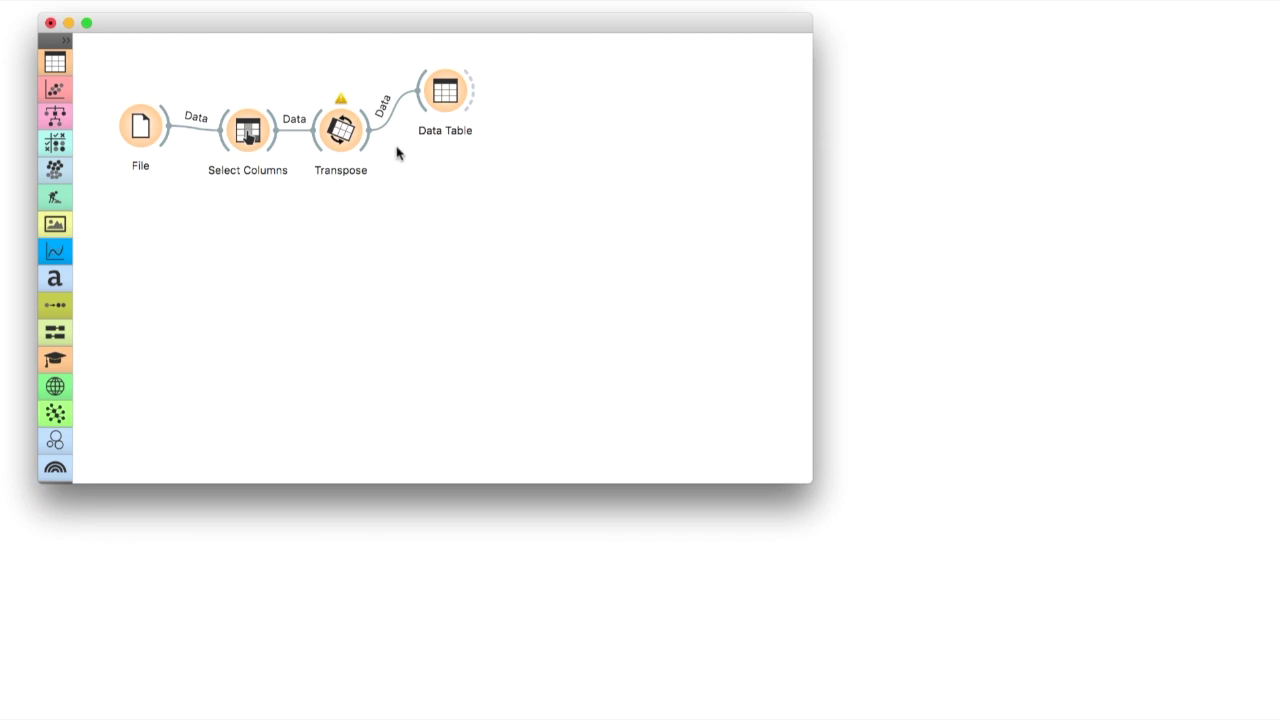
{"action": "left_click_drag", "start_coordinate": [366, 149], "coordinate": [440, 192]}
{"action": "type", "text": "edit"}
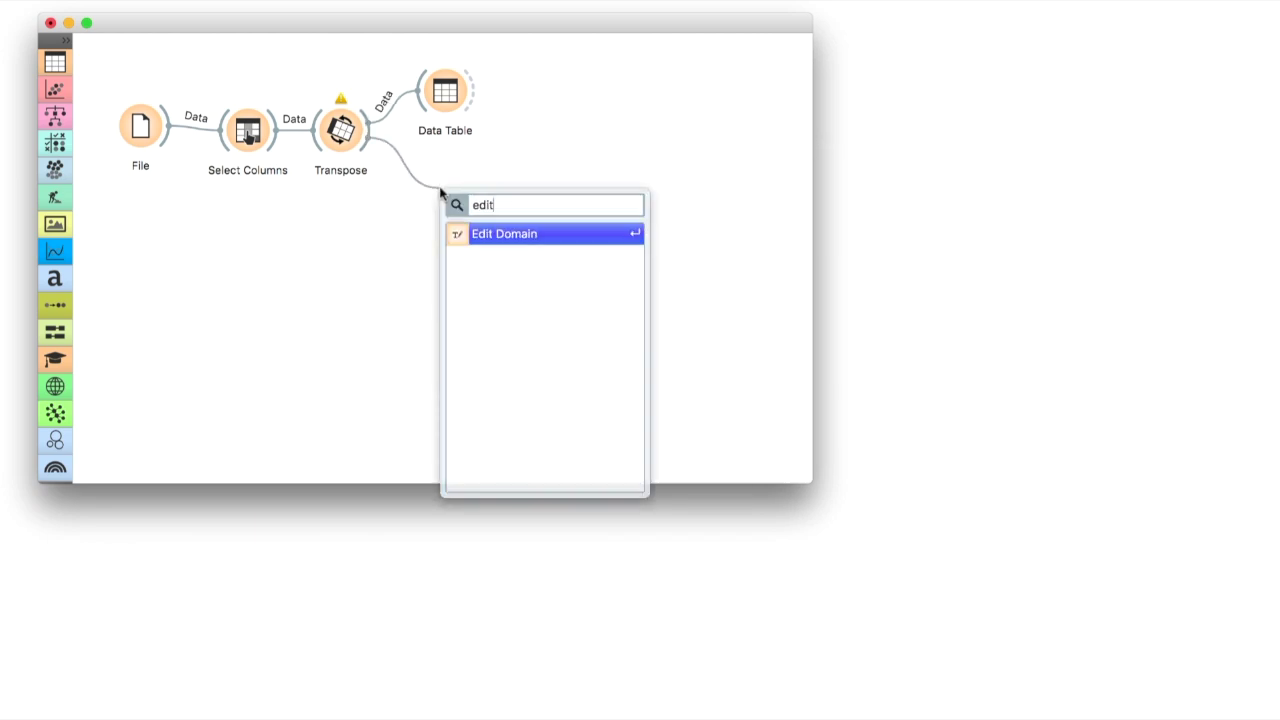
{"action": "key", "text": "Return"}
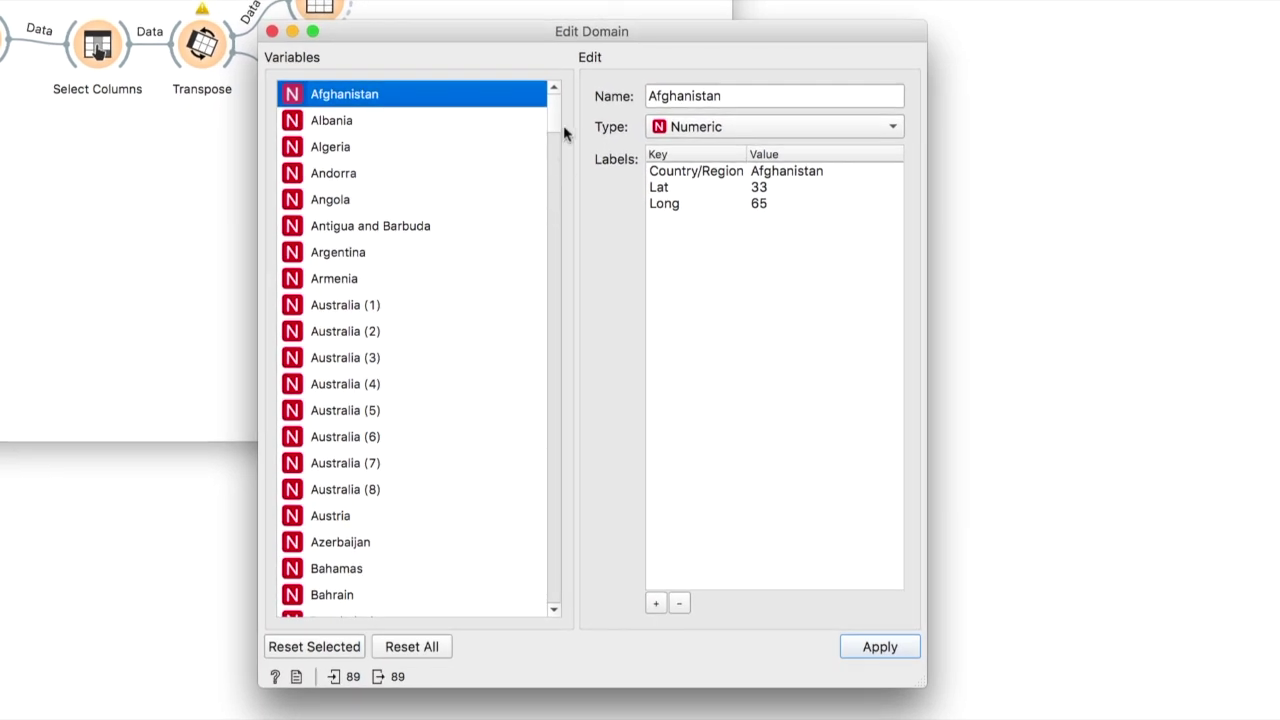
- Make Feature name a Time variable renamed 'Date' and apply the change
{"action": "left_click_drag", "start_coordinate": [556, 125], "coordinate": [547, 630]}
{"action": "left_click", "coordinate": [476, 603]}
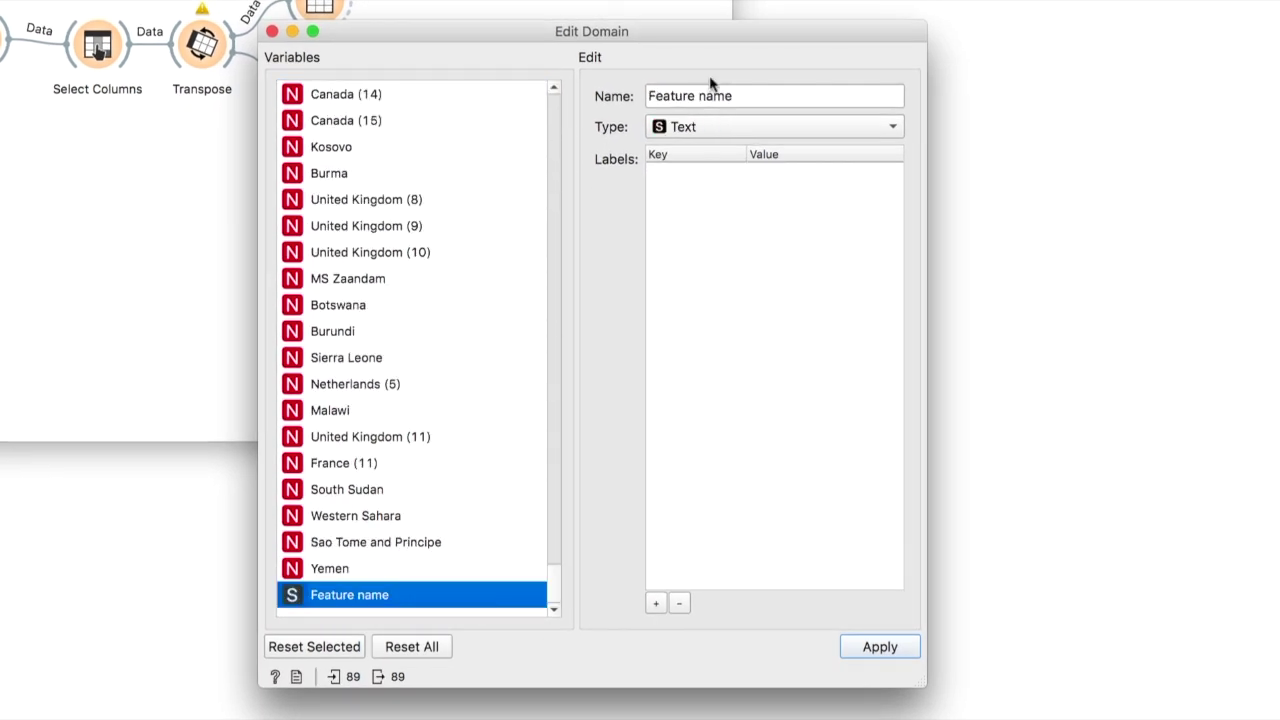
{"action": "left_click", "coordinate": [723, 128]}
{"action": "left_click", "coordinate": [714, 151]}
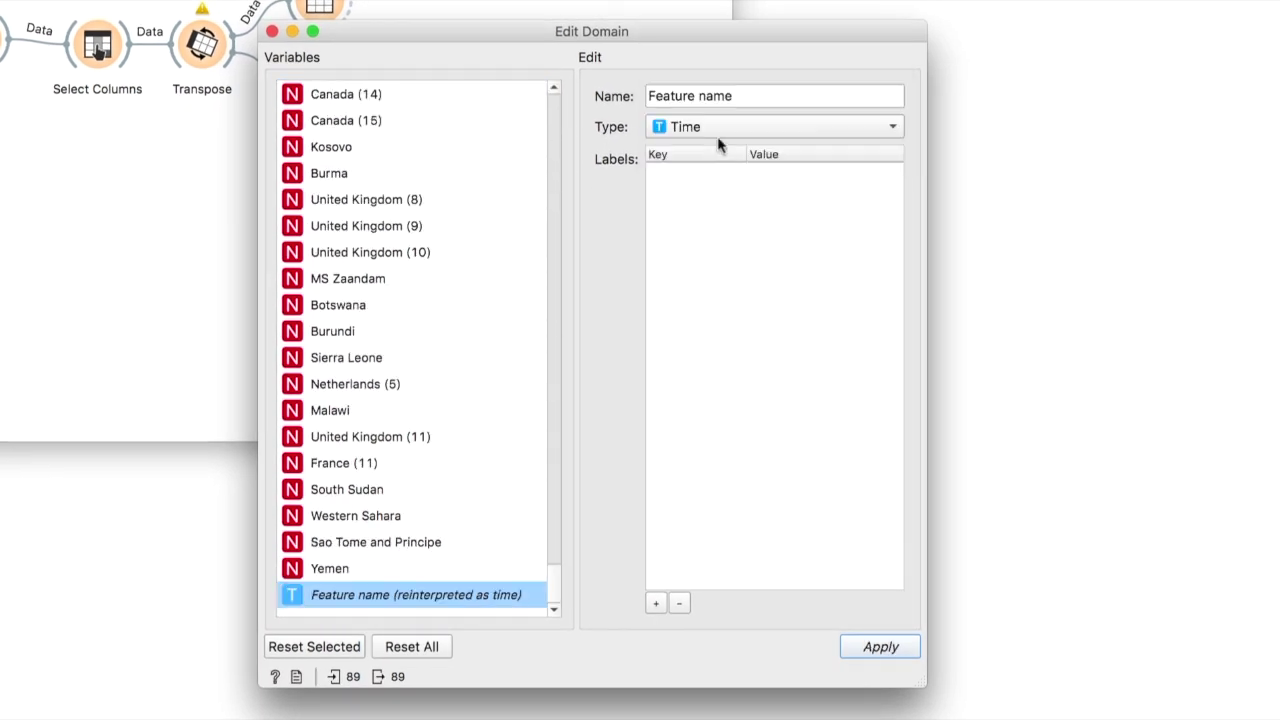
{"action": "triple_click", "coordinate": [745, 95]}
{"action": "type", "text": "Da"}
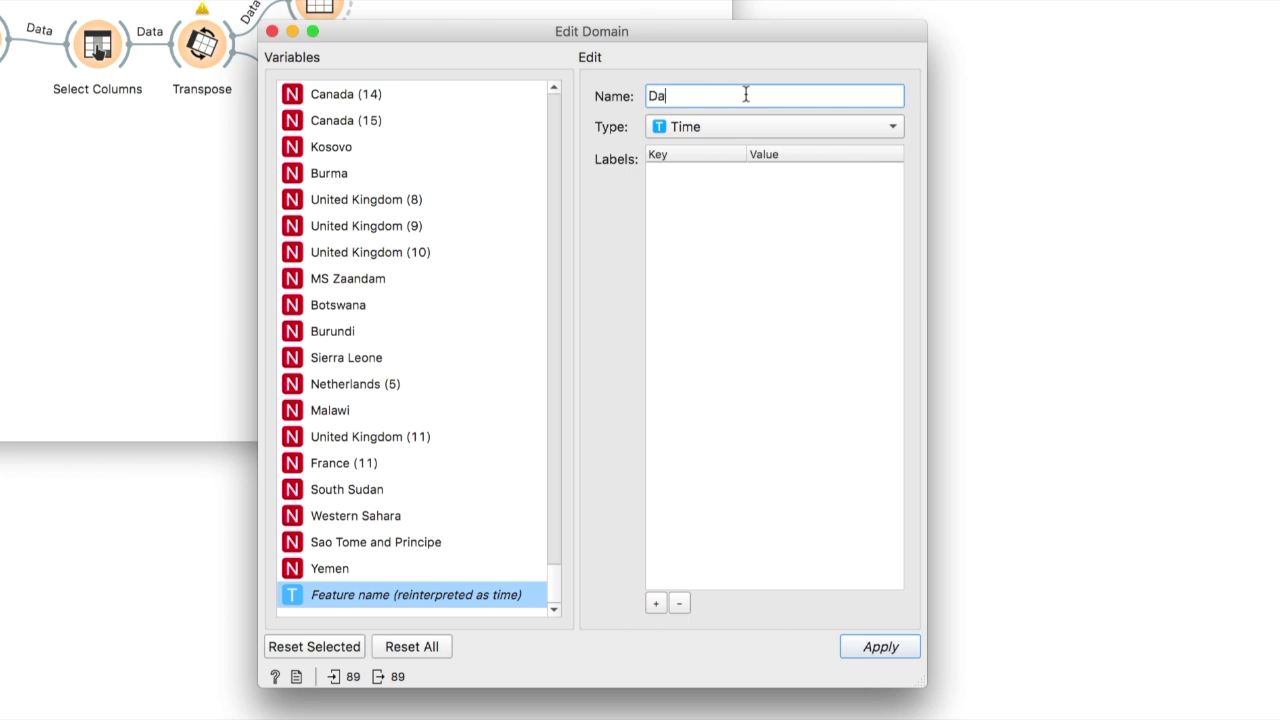
{"action": "type", "text": "te"}
{"action": "left_click", "coordinate": [866, 648]}
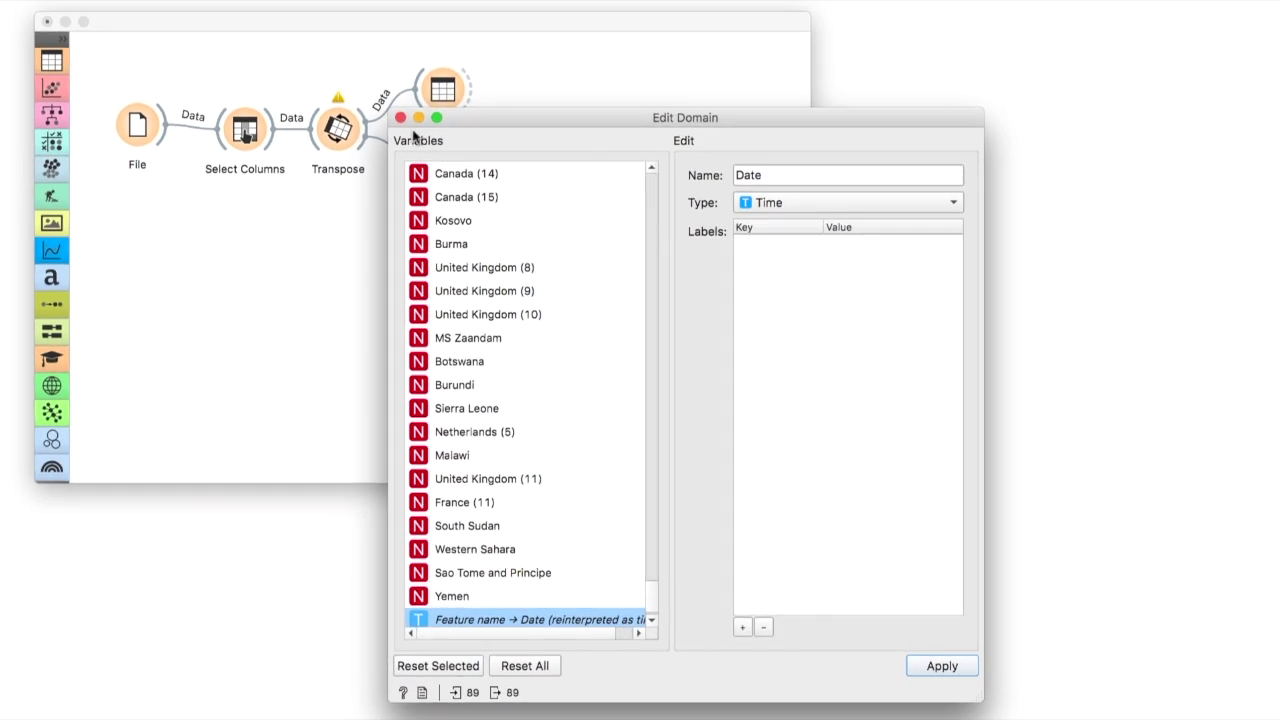
{"action": "left_click", "coordinate": [400, 118]}
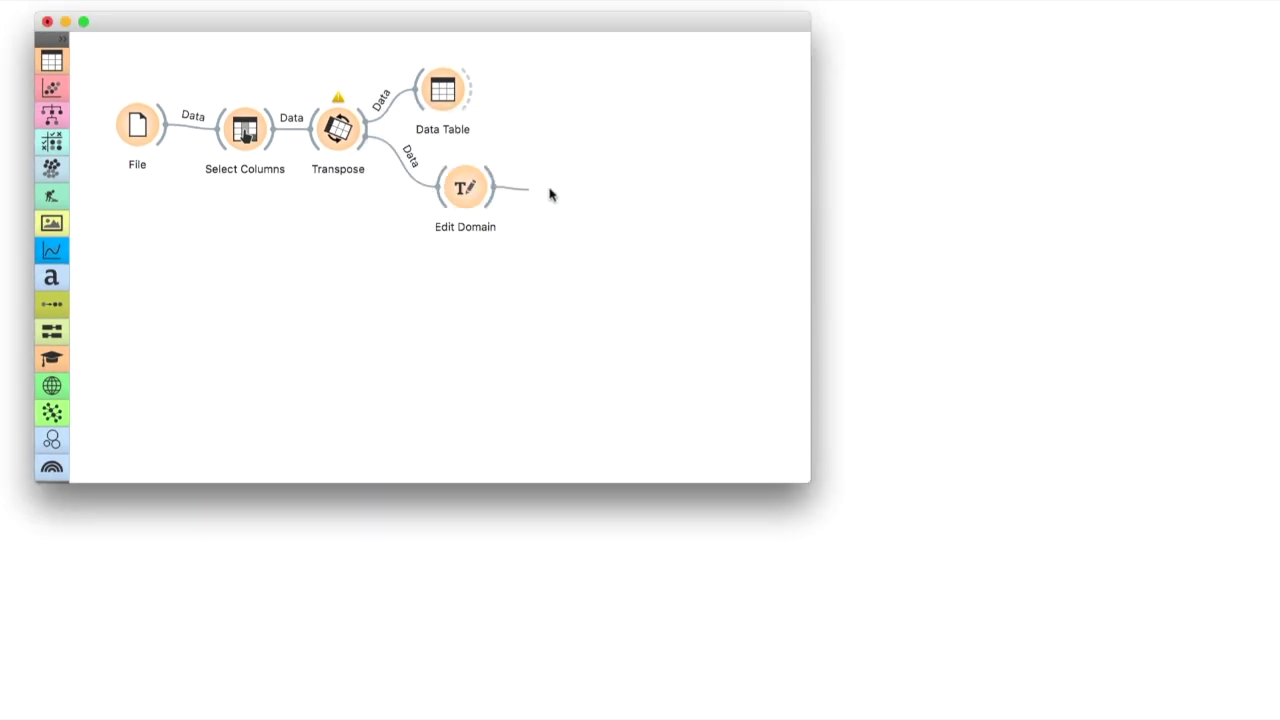
- Add a Time Slice widget after Edit Domain and open its settings
{"action": "left_click_drag", "start_coordinate": [549, 194], "coordinate": [558, 195]}
{"action": "type", "text": "tim"}
{"action": "key", "text": "Return"}
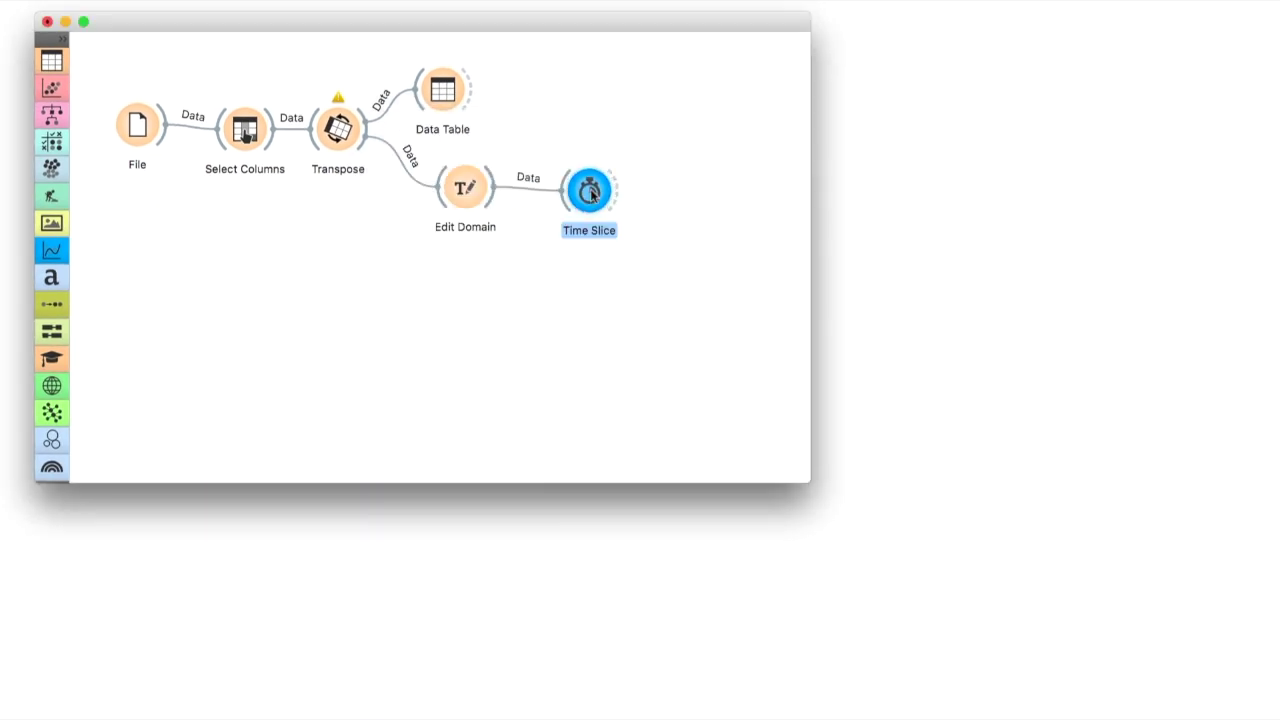
{"action": "double_click", "coordinate": [589, 190]}
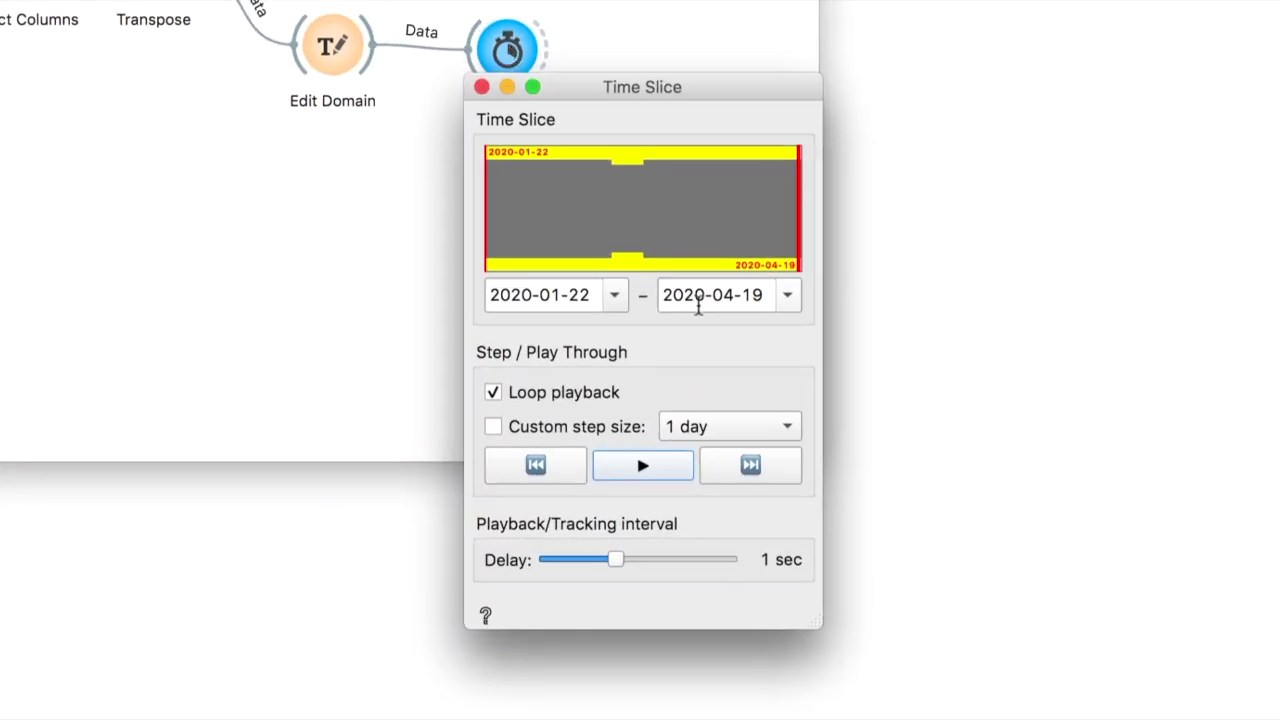
- Set the Time Slice range from 2020-01-22 to 2020-01-23
{"action": "left_click", "coordinate": [614, 295]}
{"action": "left_click", "coordinate": [590, 440]}
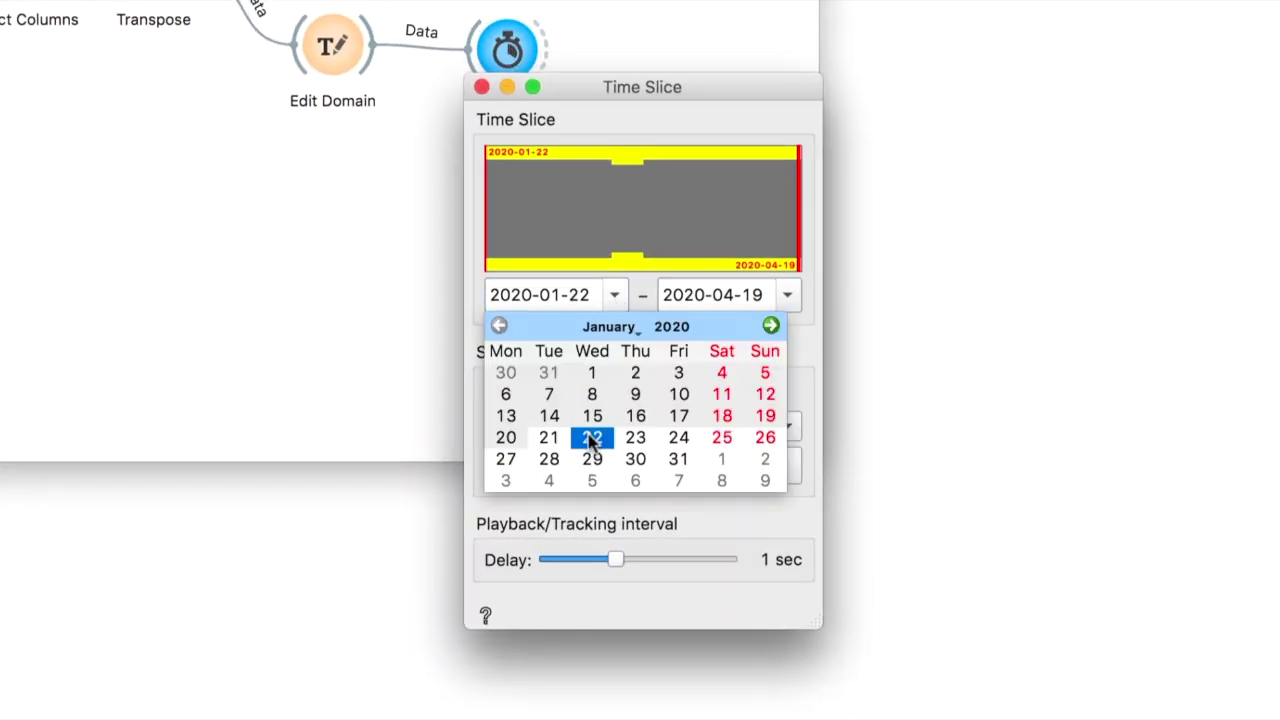
{"action": "left_click", "coordinate": [790, 298]}
{"action": "left_click", "coordinate": [672, 326]}
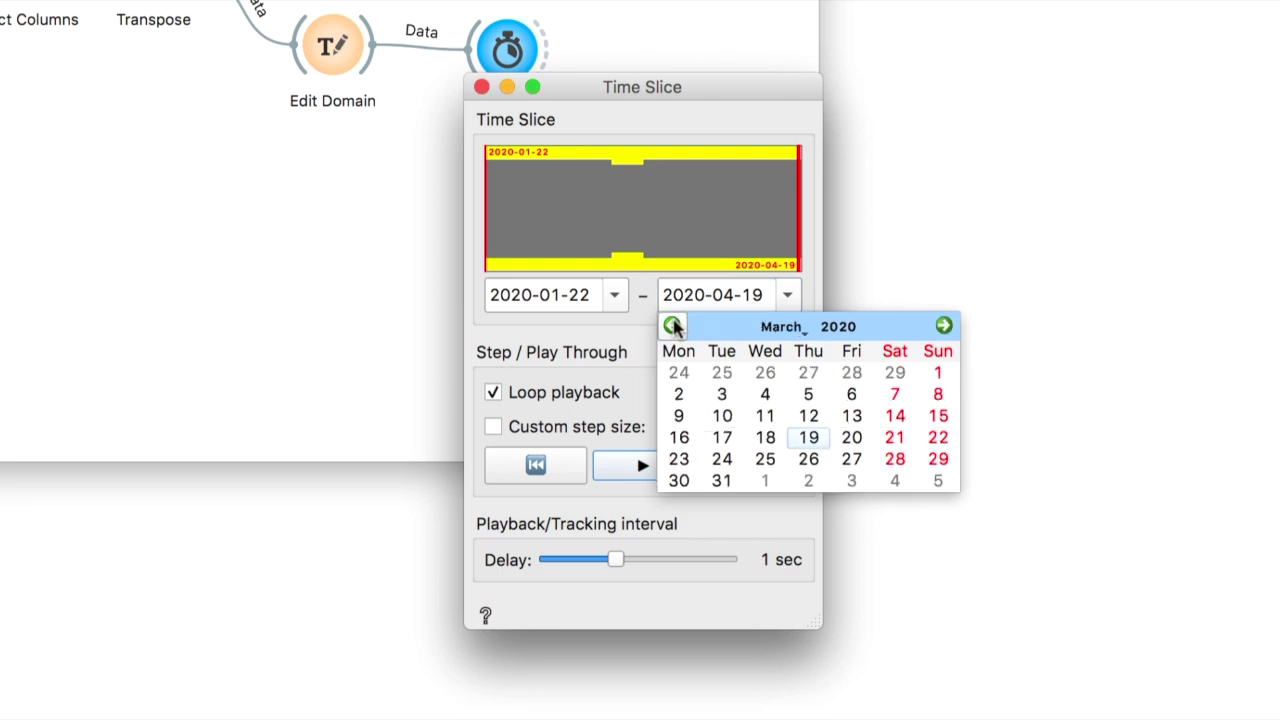
{"action": "left_click", "coordinate": [672, 326]}
{"action": "left_click", "coordinate": [672, 326]}
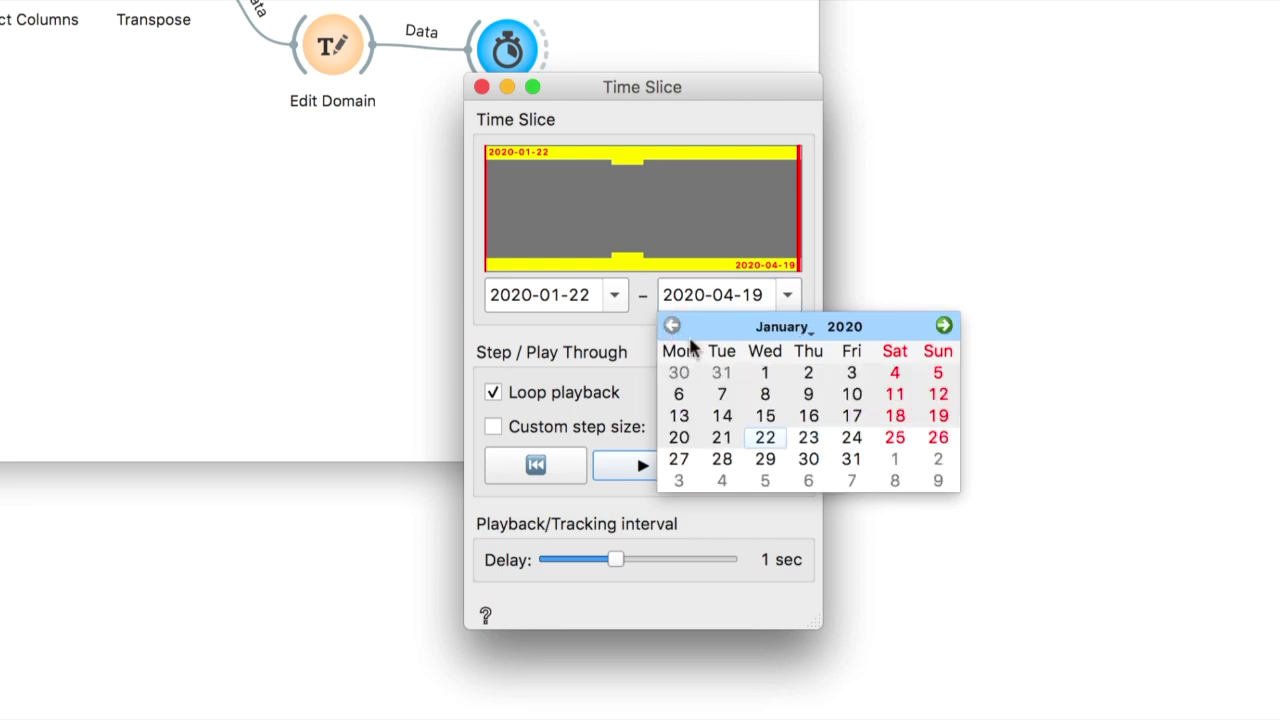
{"action": "left_click", "coordinate": [790, 440]}
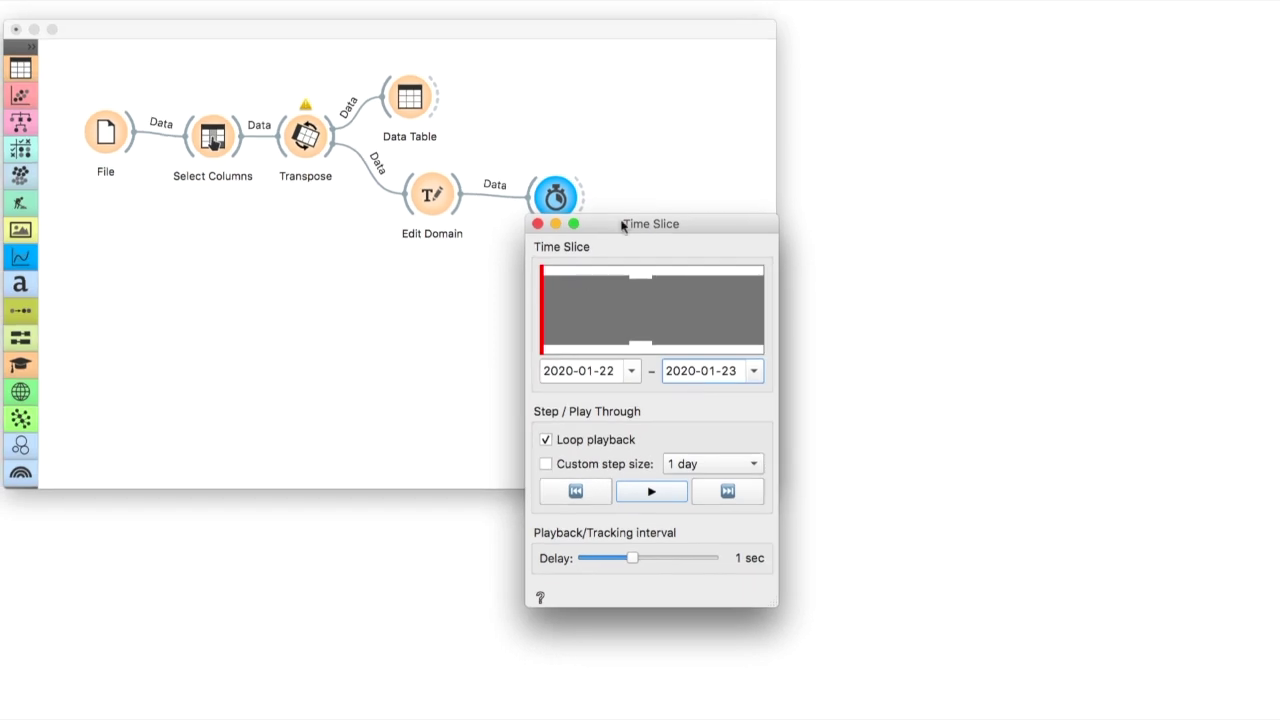
- Connect a new Transpose (1) widget after Time Slice and open its settings
{"action": "left_click_drag", "start_coordinate": [622, 226], "coordinate": [183, 321]}
{"action": "left_click_drag", "start_coordinate": [585, 197], "coordinate": [637, 203]}
{"action": "type", "text": "tr"}
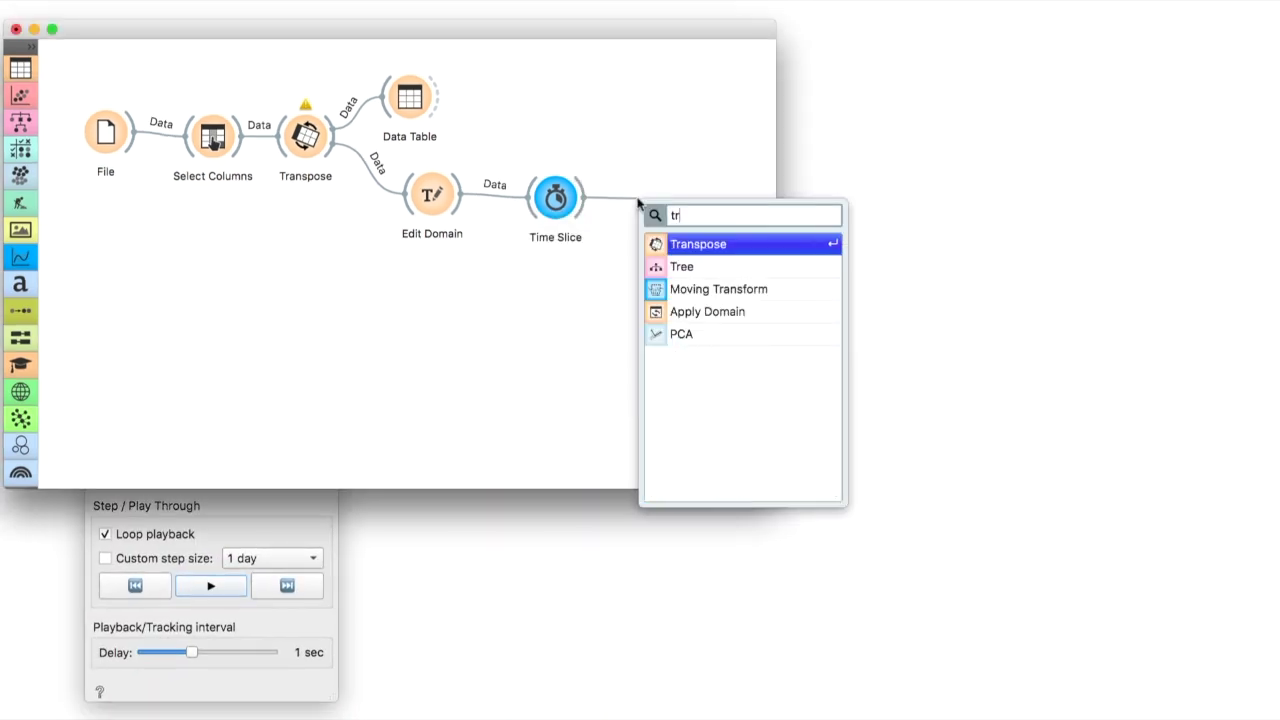
{"action": "key", "text": "Return"}
{"action": "double_click", "coordinate": [662, 200]}
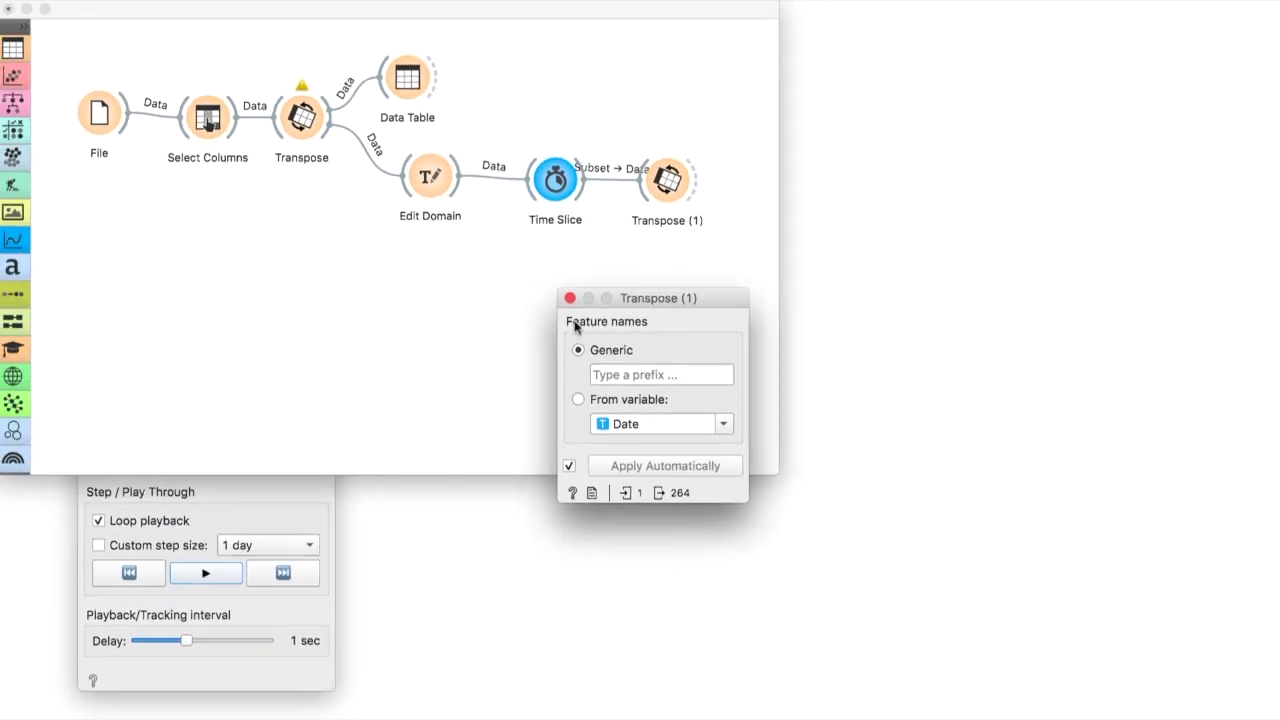
- Add a Choropleth Map widget connected after Transpose (1) and open its view
{"action": "left_click", "coordinate": [576, 300]}
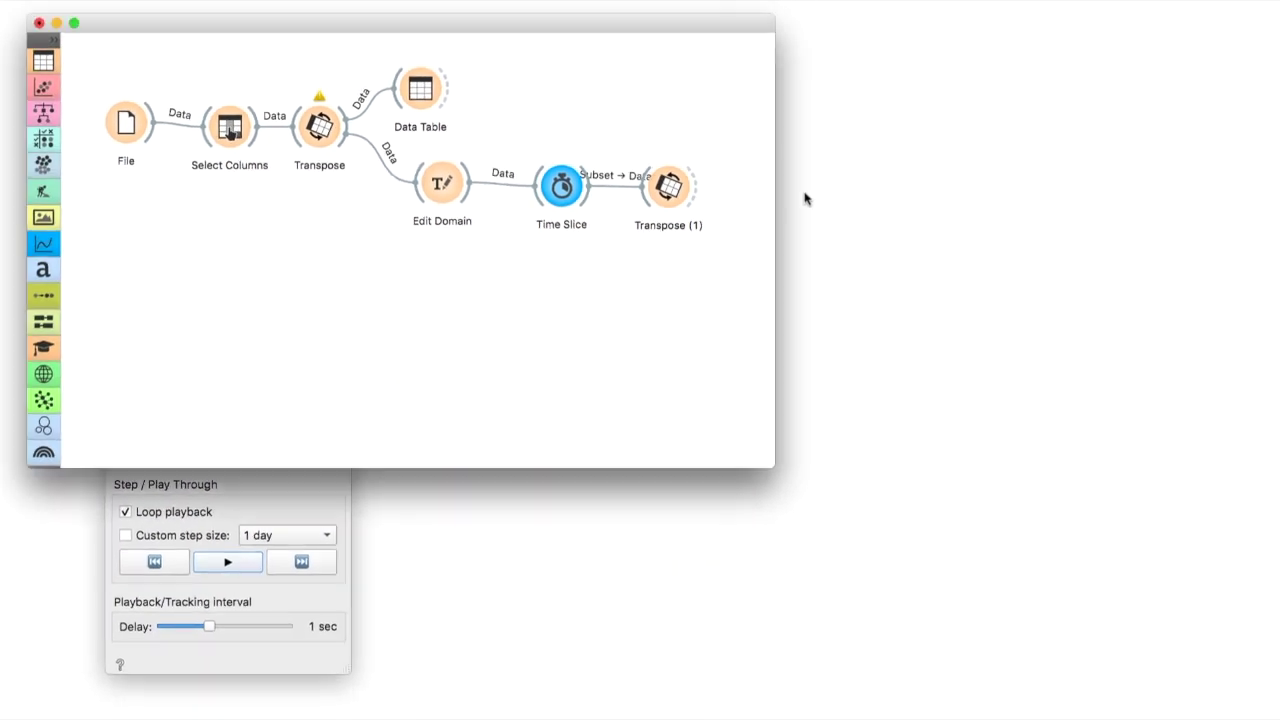
{"action": "left_click_drag", "start_coordinate": [774, 201], "coordinate": [864, 201]}
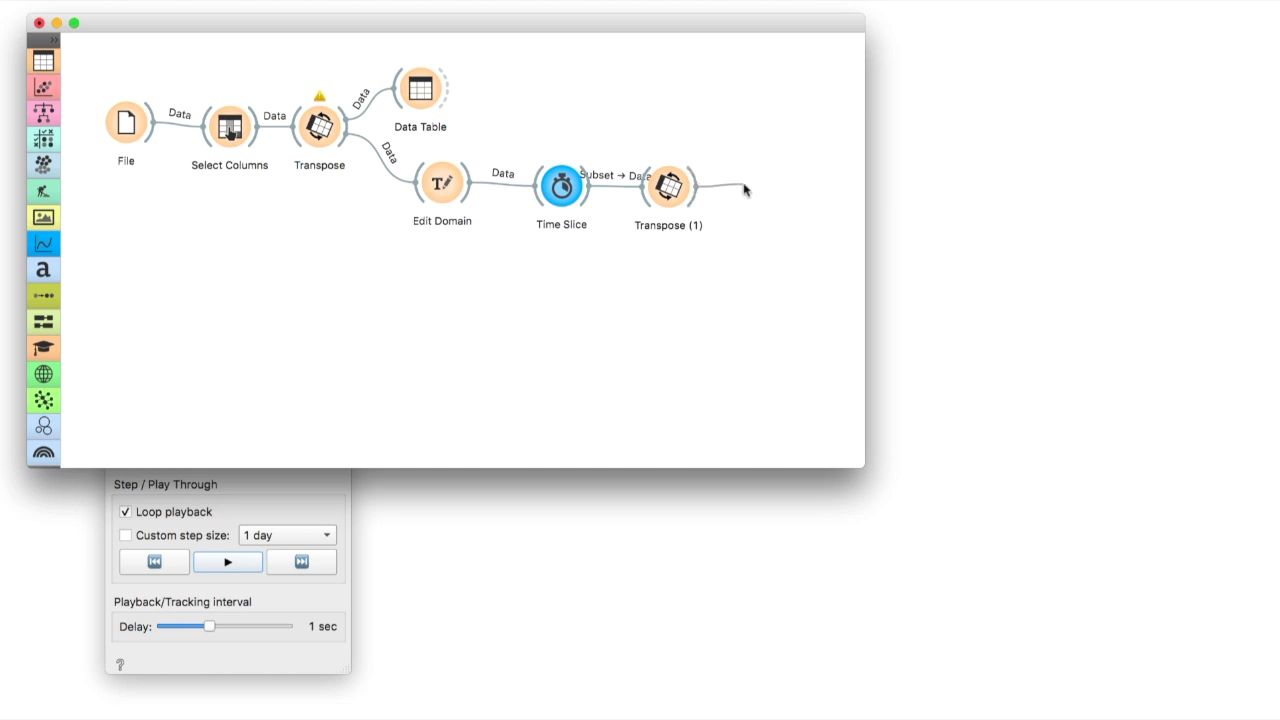
{"action": "left_click_drag", "start_coordinate": [758, 193], "coordinate": [758, 193]}
{"action": "type", "text": "ch"}
{"action": "key", "text": "Return"}
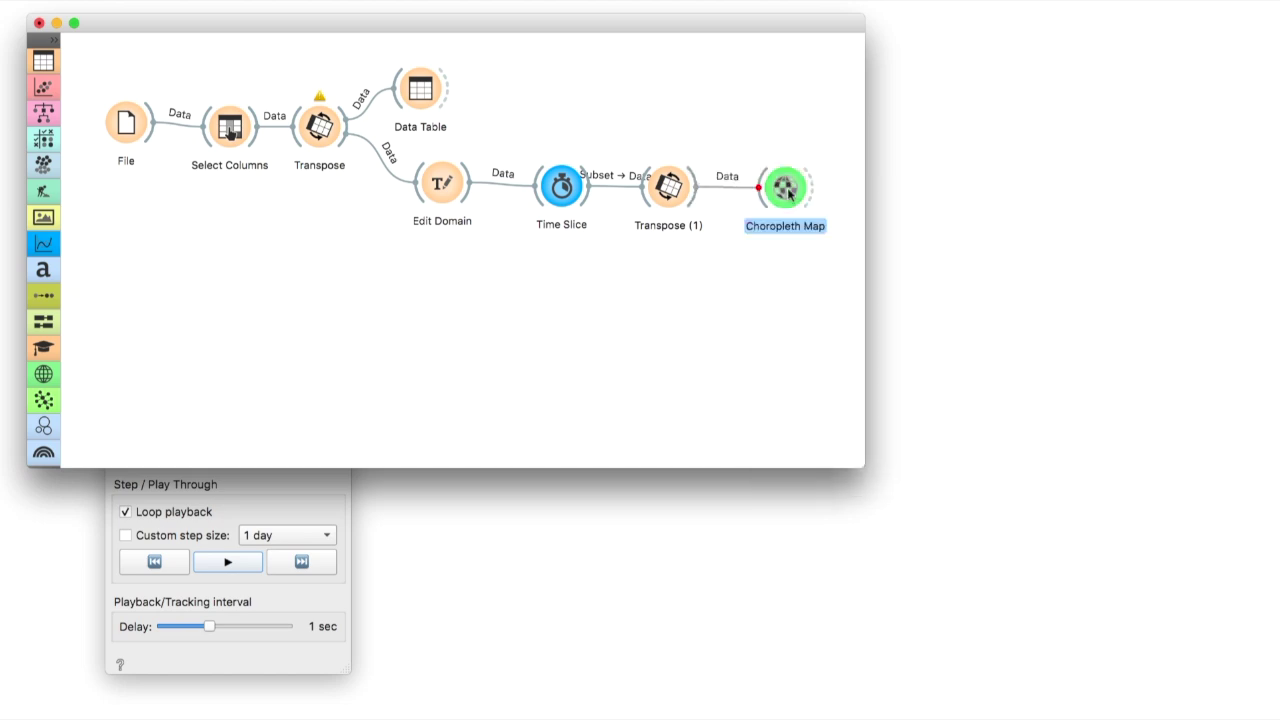
{"action": "double_click", "coordinate": [788, 190]}
- Colour the map by Feature 1 aggregated by Sum, then collapse the settings panel
{"action": "left_click", "coordinate": [380, 225]}
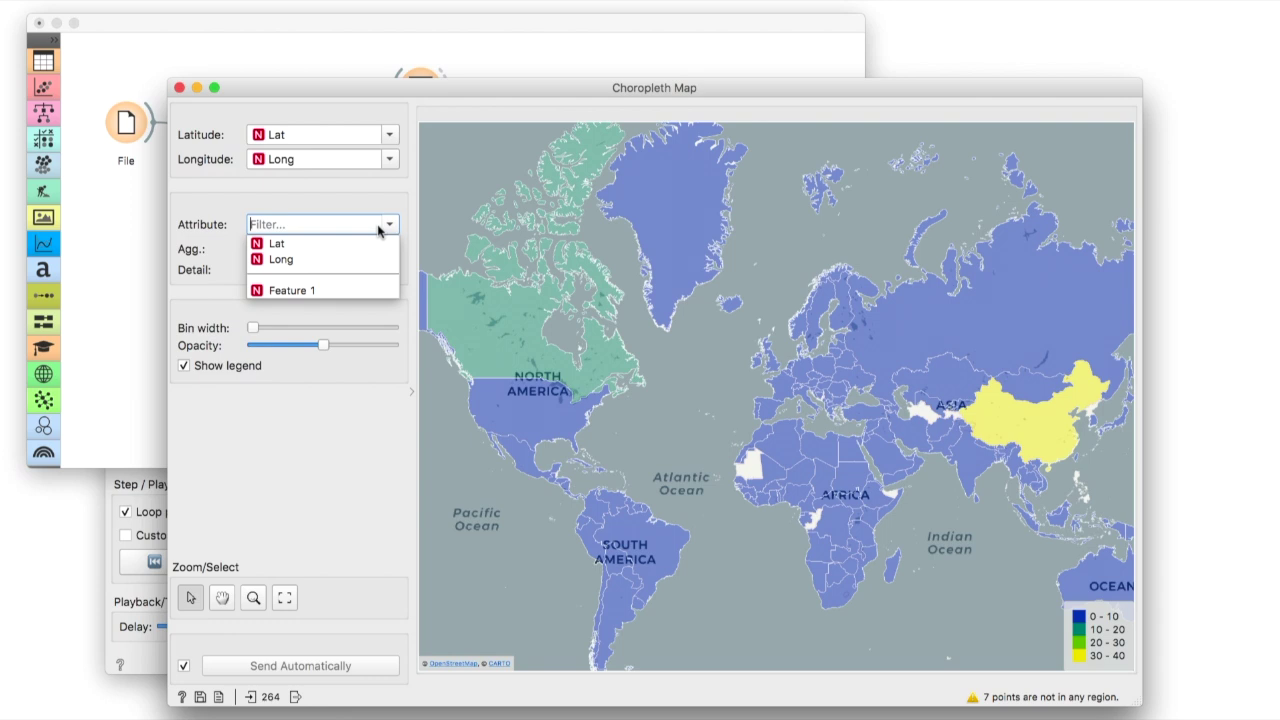
{"action": "left_click", "coordinate": [320, 292]}
{"action": "left_click", "coordinate": [316, 252]}
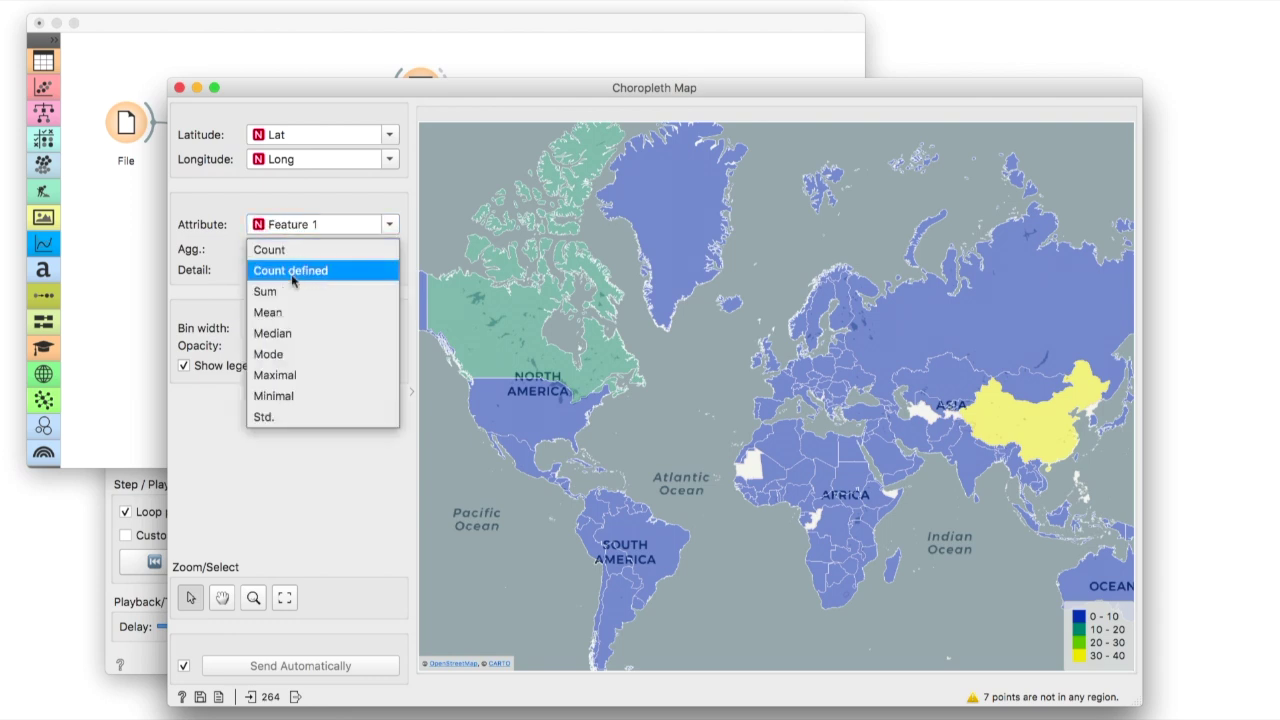
{"action": "left_click", "coordinate": [288, 290]}
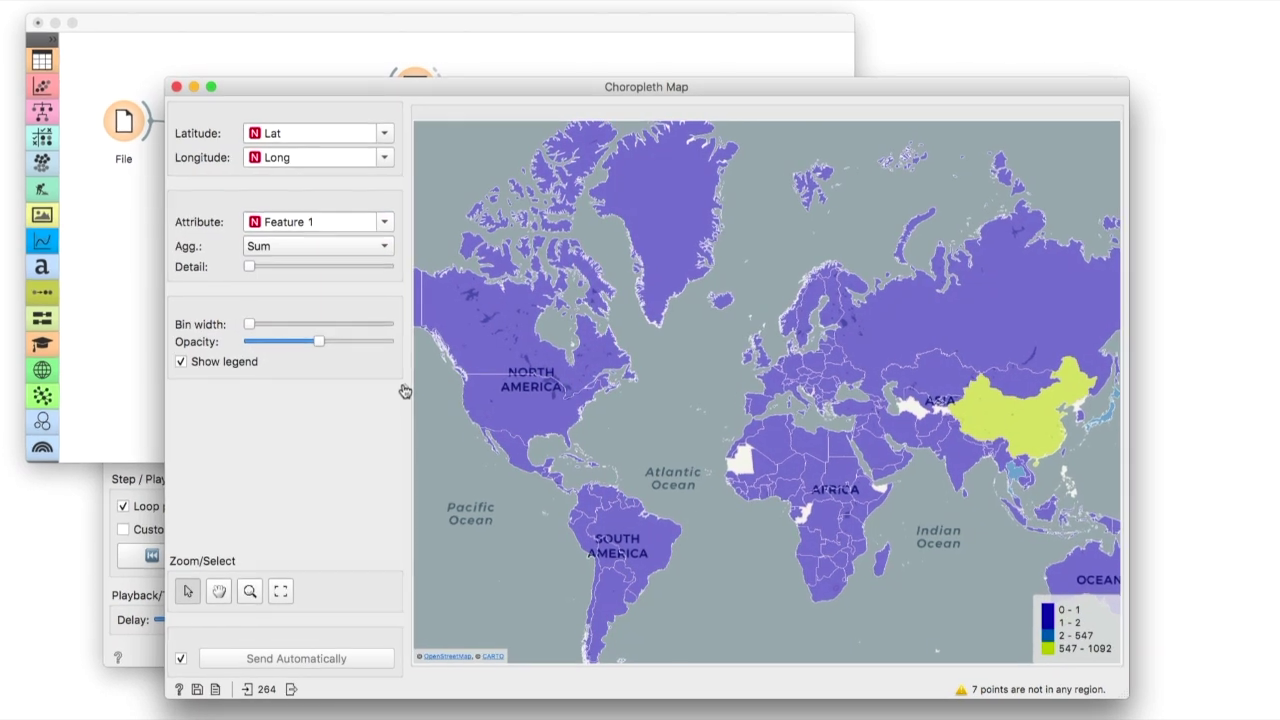
{"action": "left_click", "coordinate": [410, 390]}
- Place the Time Slice window beside the map and start playback through the days
{"action": "left_click_drag", "start_coordinate": [681, 90], "coordinate": [834, 20]}
{"action": "left_click", "coordinate": [255, 474]}
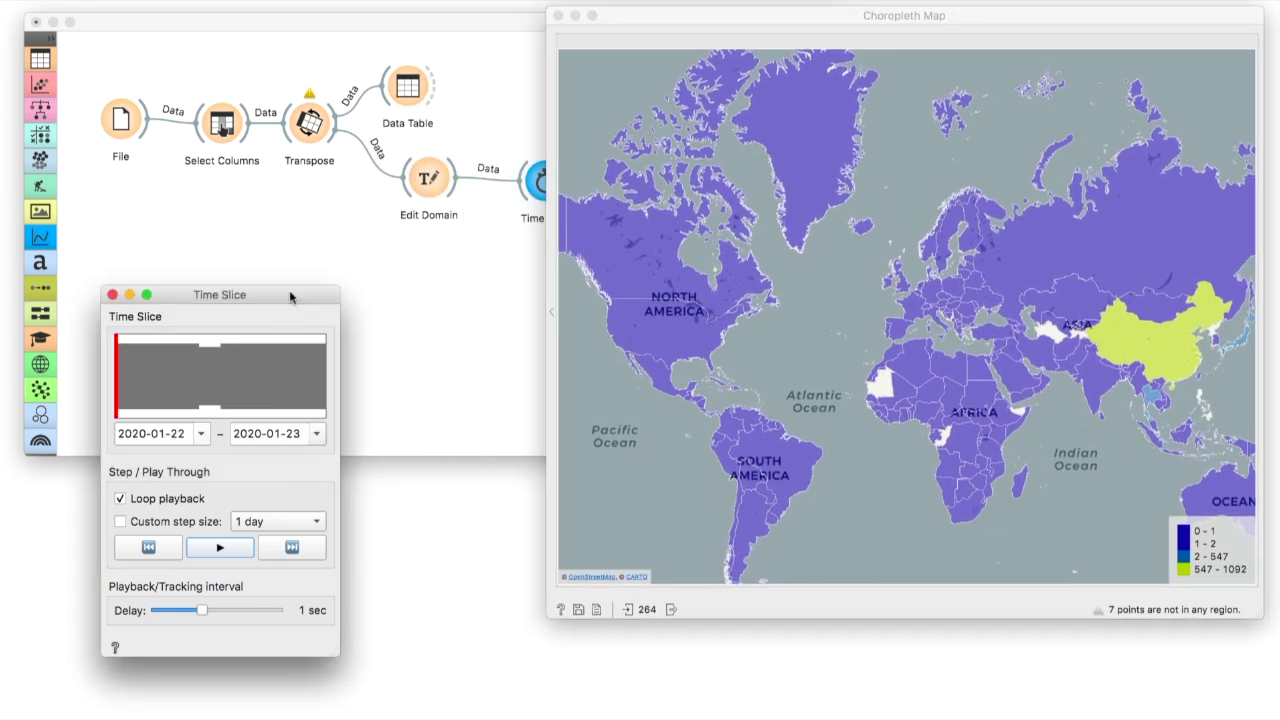
{"action": "left_click_drag", "start_coordinate": [290, 297], "coordinate": [443, 288]}
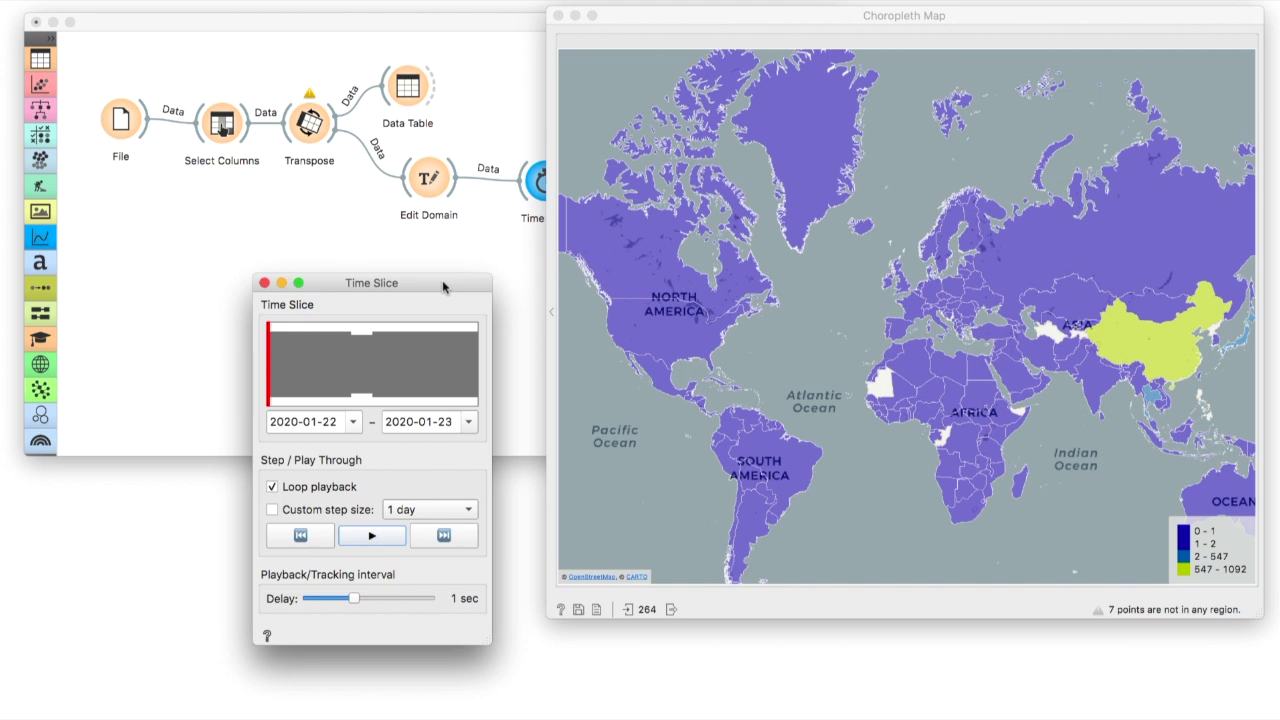
{"action": "left_click", "coordinate": [366, 538]}
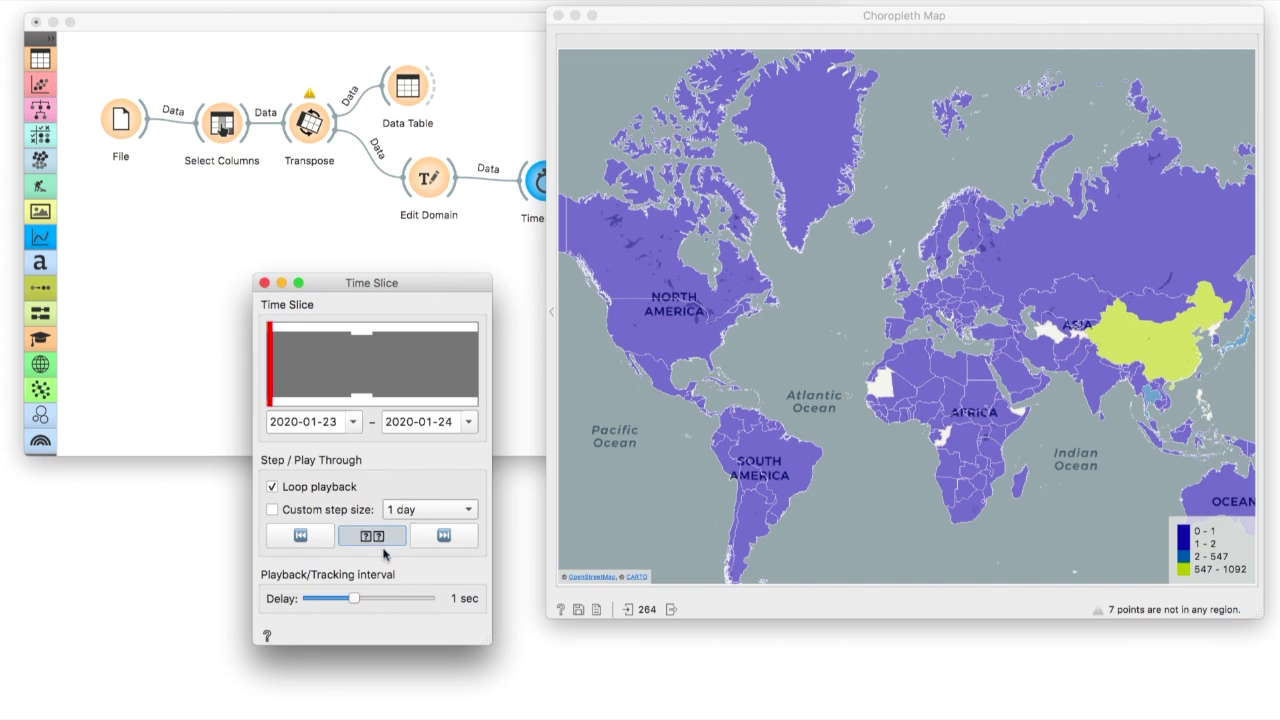